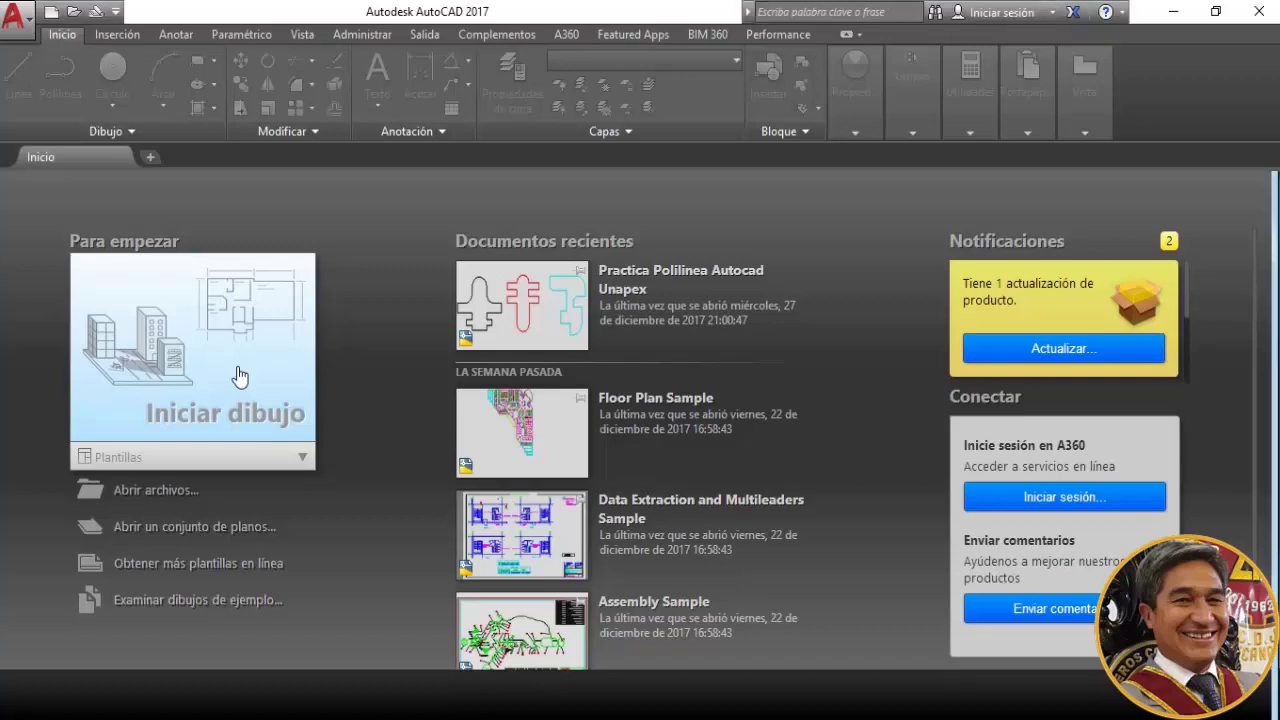
# Start the blank drawing Dibujo7 and resize AutoCAD to full height beside the Paint reference.
pyautogui.click(239, 376)
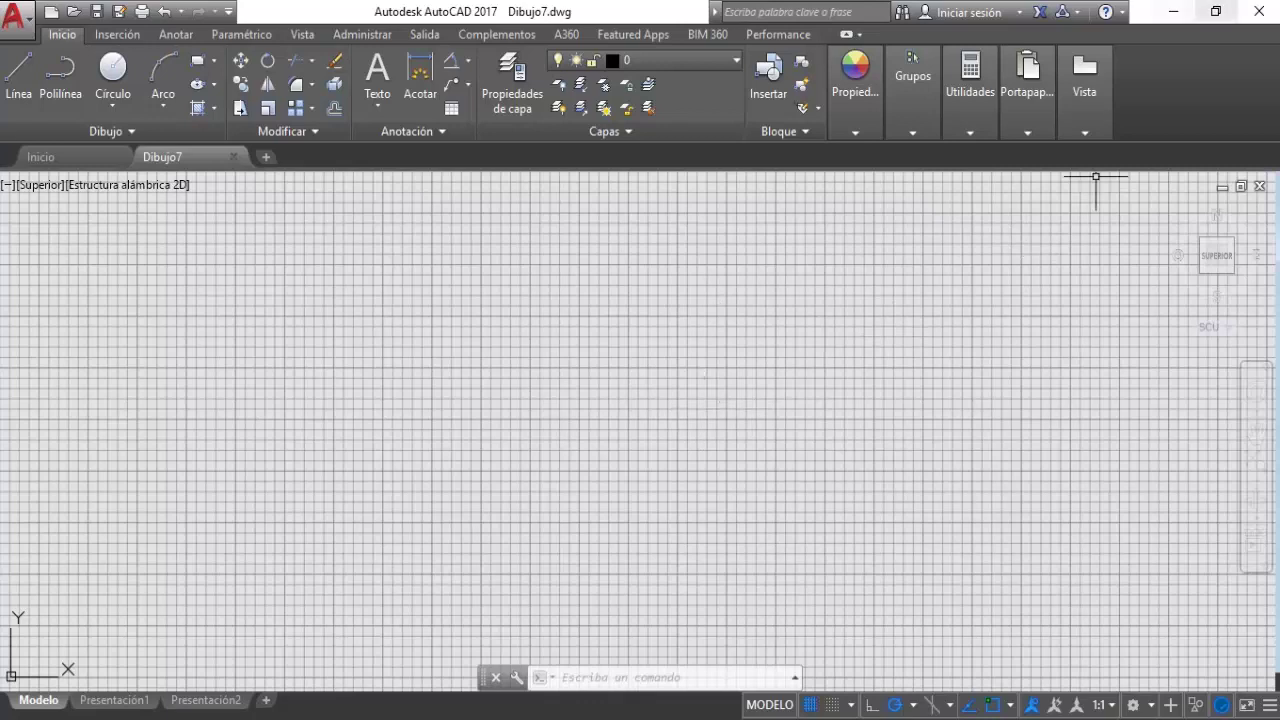
pyautogui.click(1216, 11)
pyautogui.moveTo(1063, 80); pyautogui.dragTo(1063, 0)
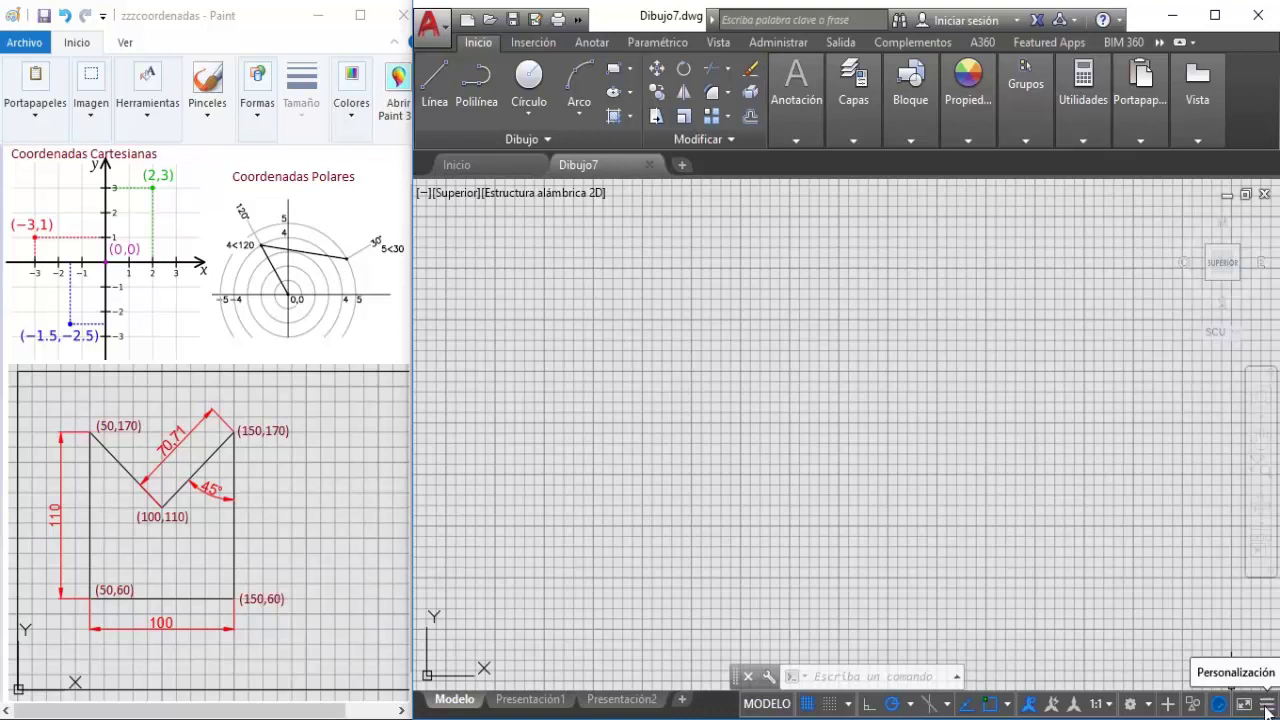
# Enable Coordenadas in the status bar customization menu.
pyautogui.click(1267, 708)
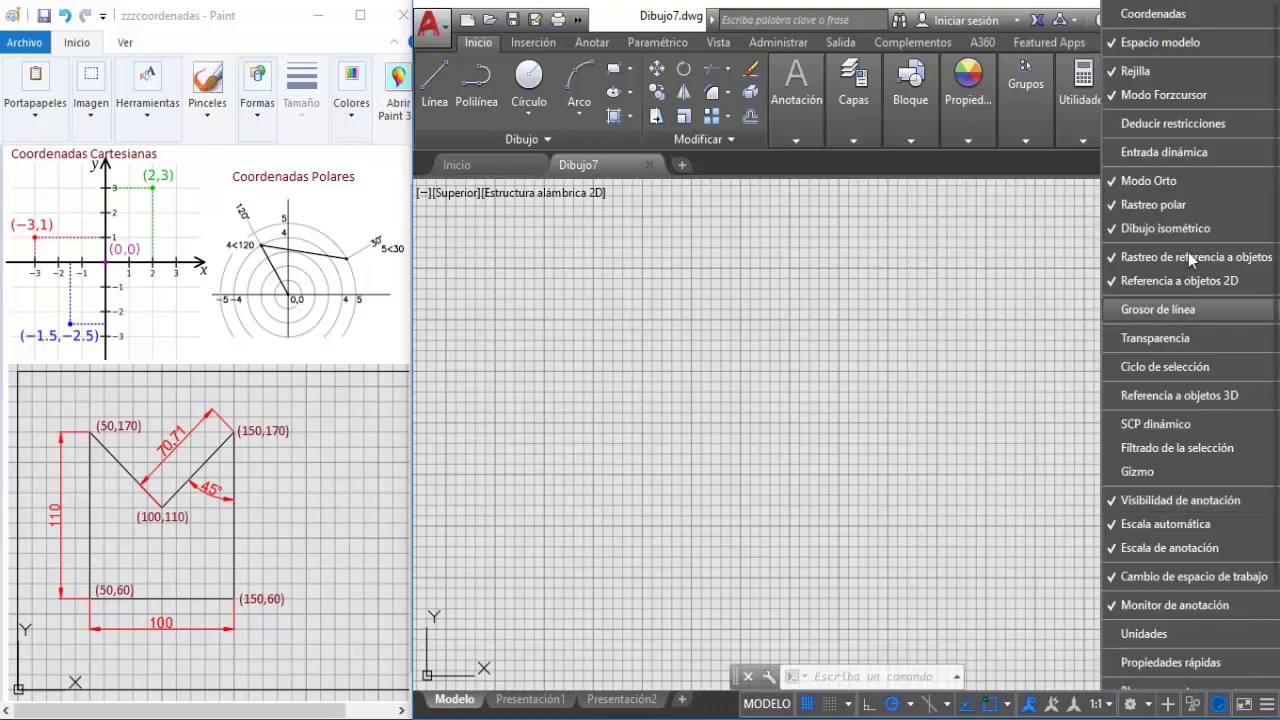
pyautogui.click(1155, 14)
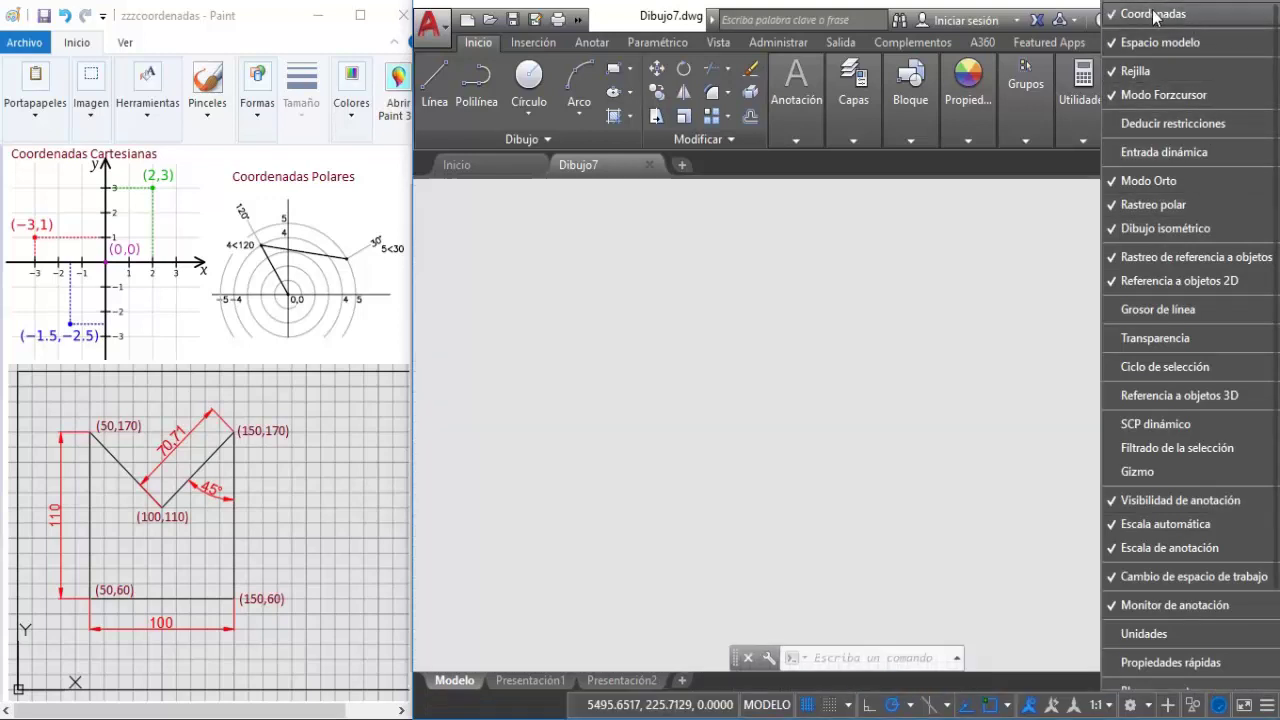
pyautogui.click(829, 561)
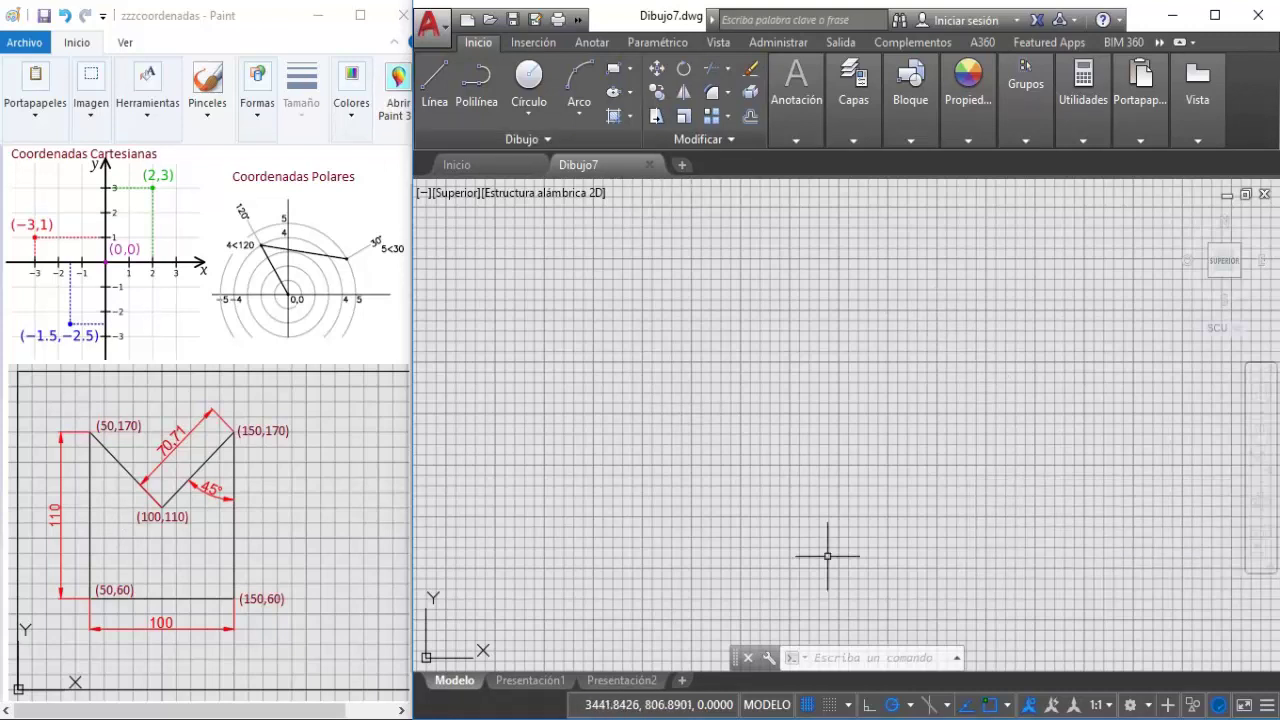
pyautogui.click(614, 68)
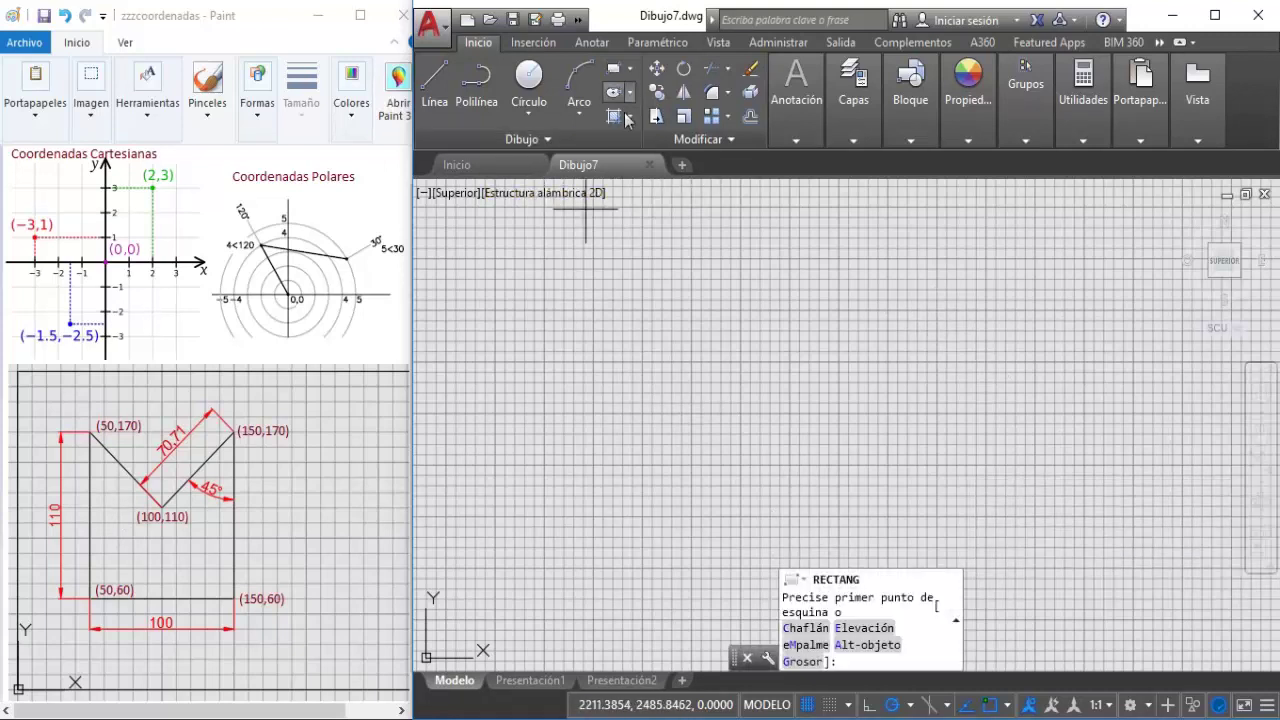
pyautogui.write('0')
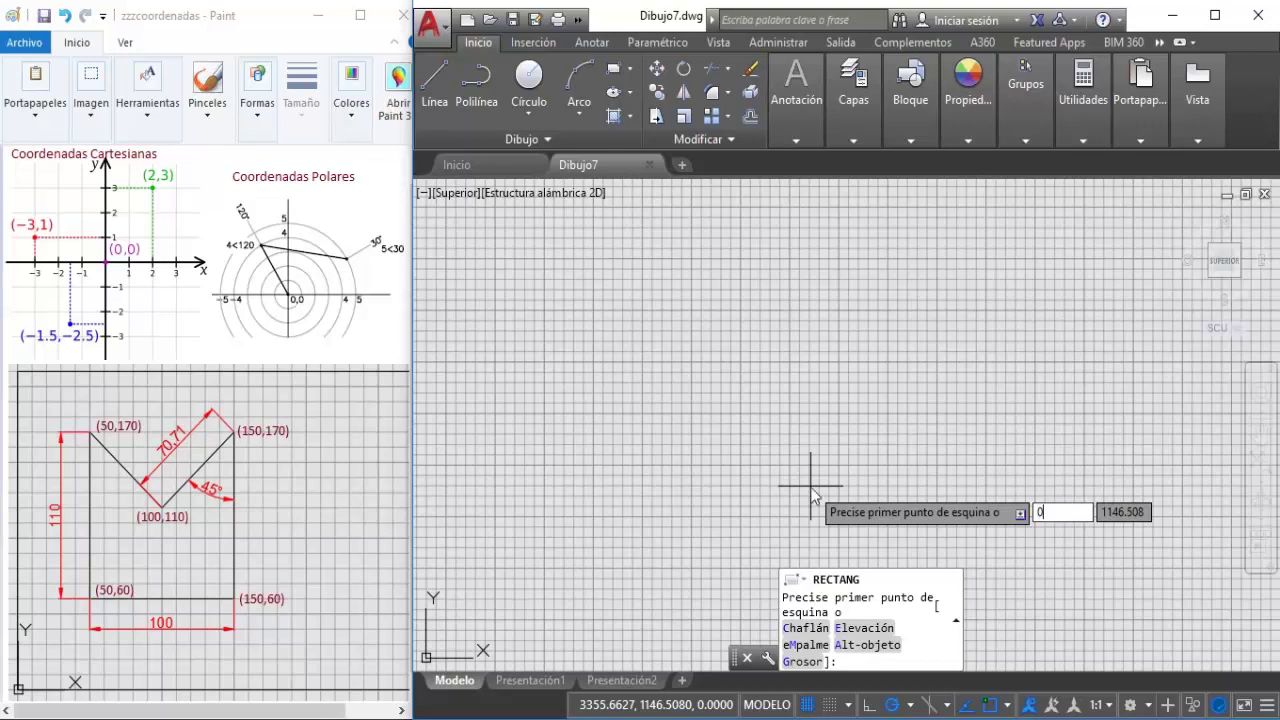
pyautogui.write(',0')
pyautogui.press('Return')
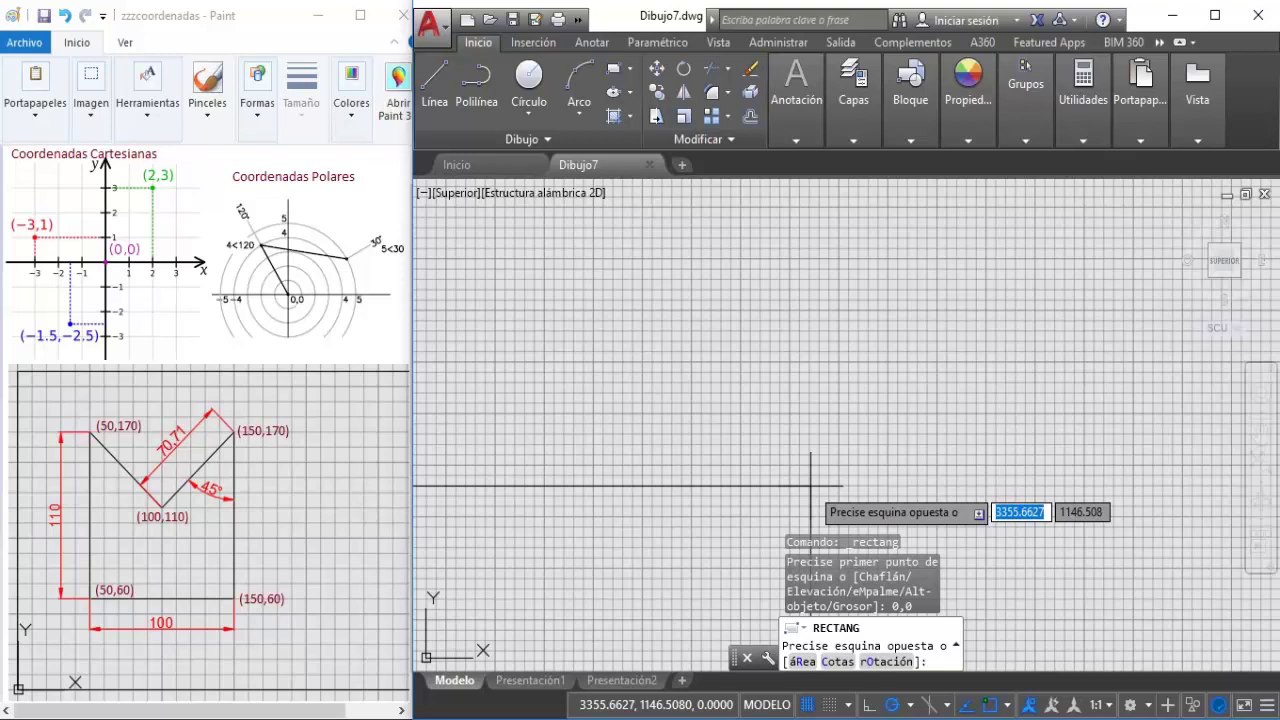
pyautogui.write('297')
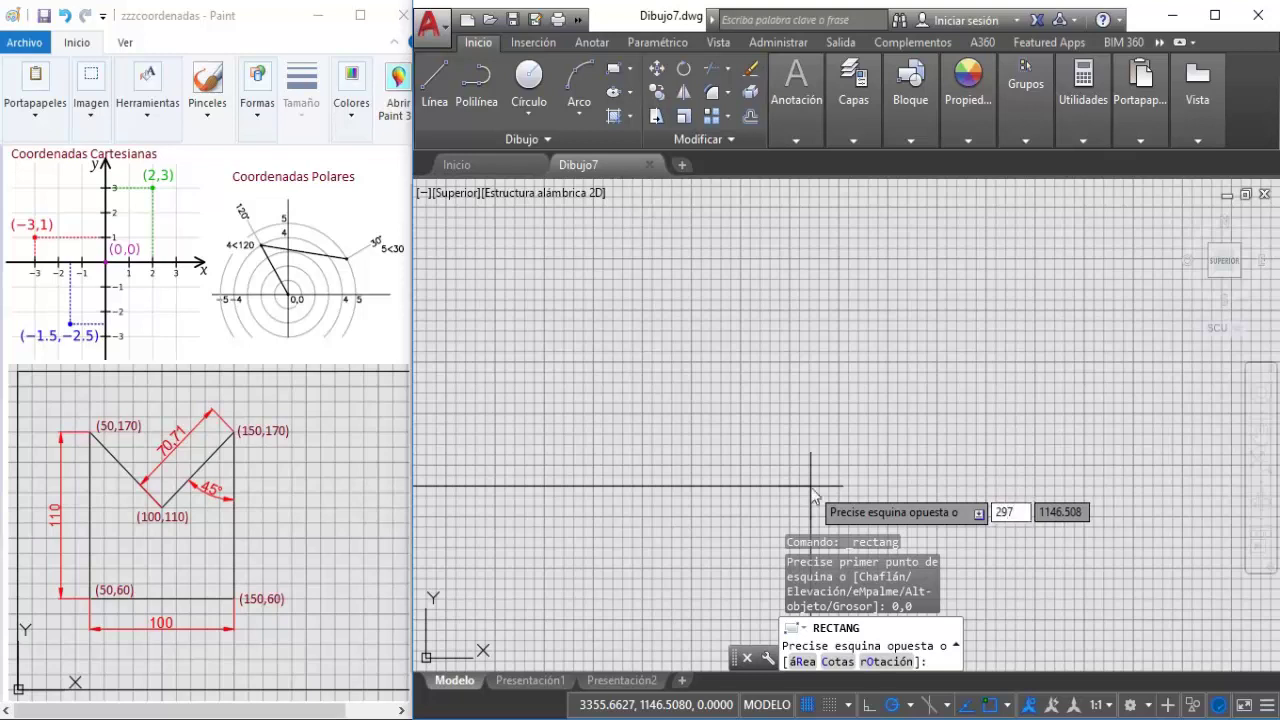
pyautogui.press('Tab')
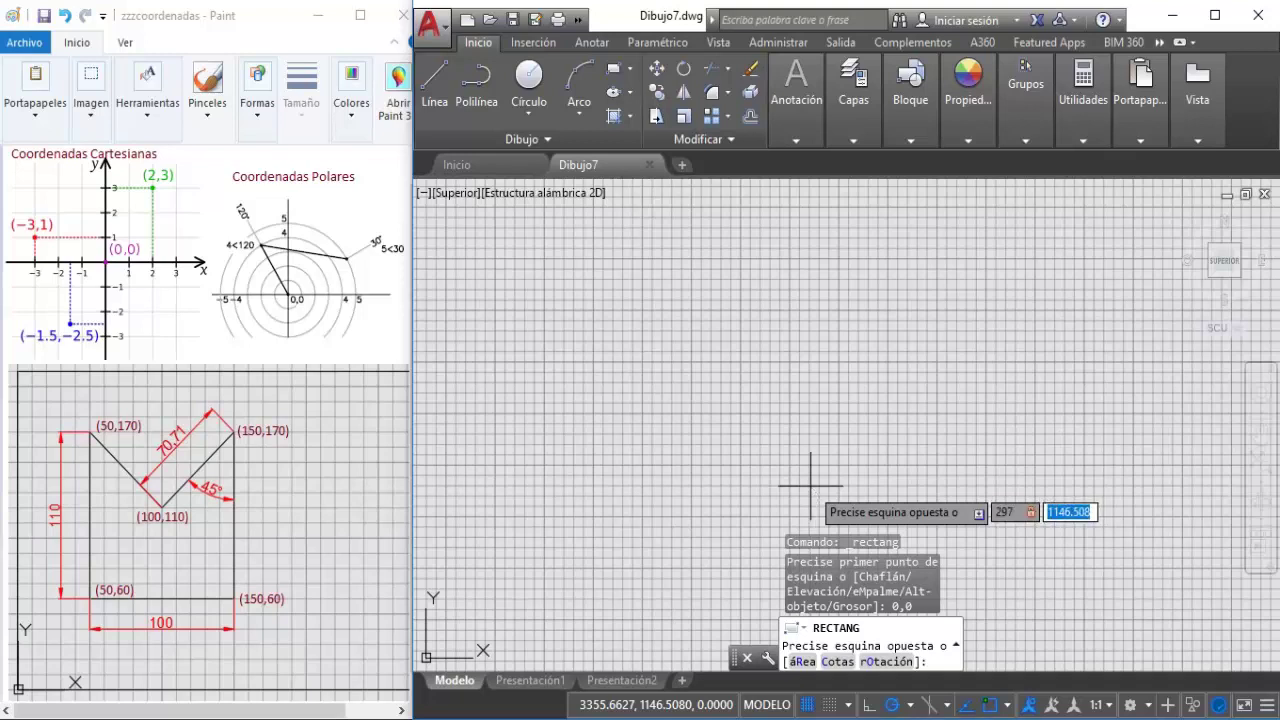
pyautogui.write('210')
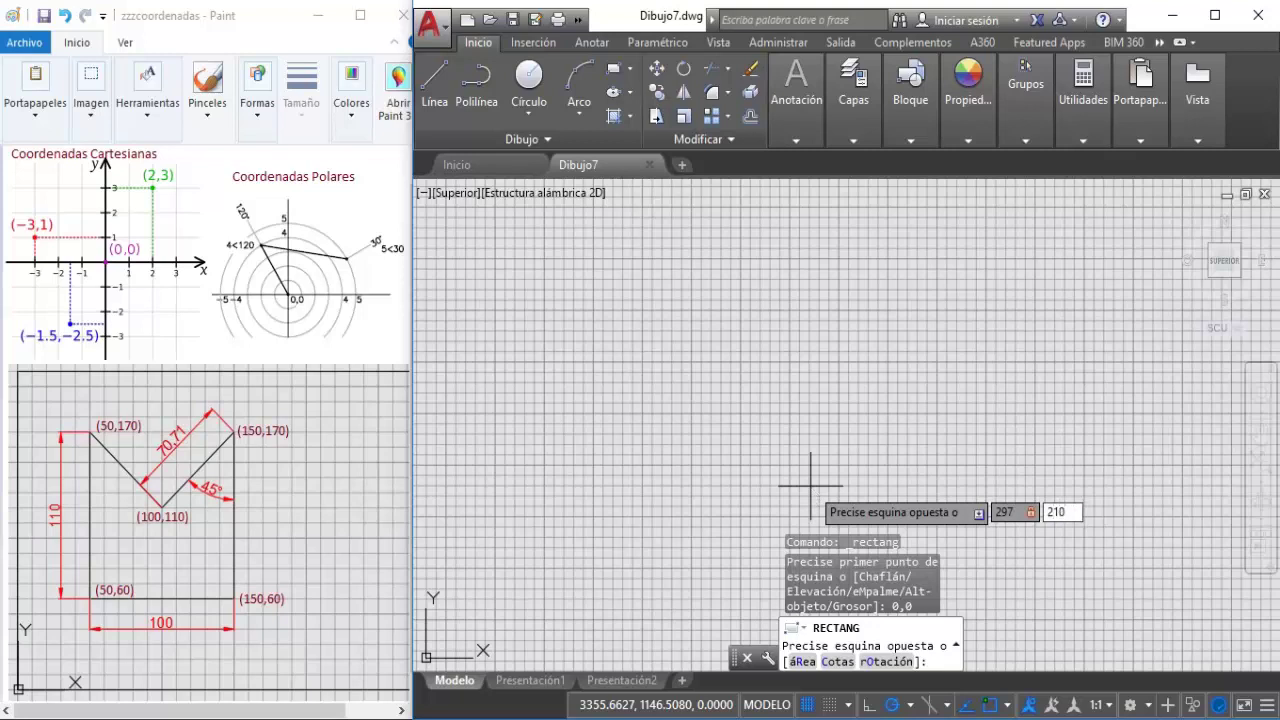
pyautogui.press('Return')
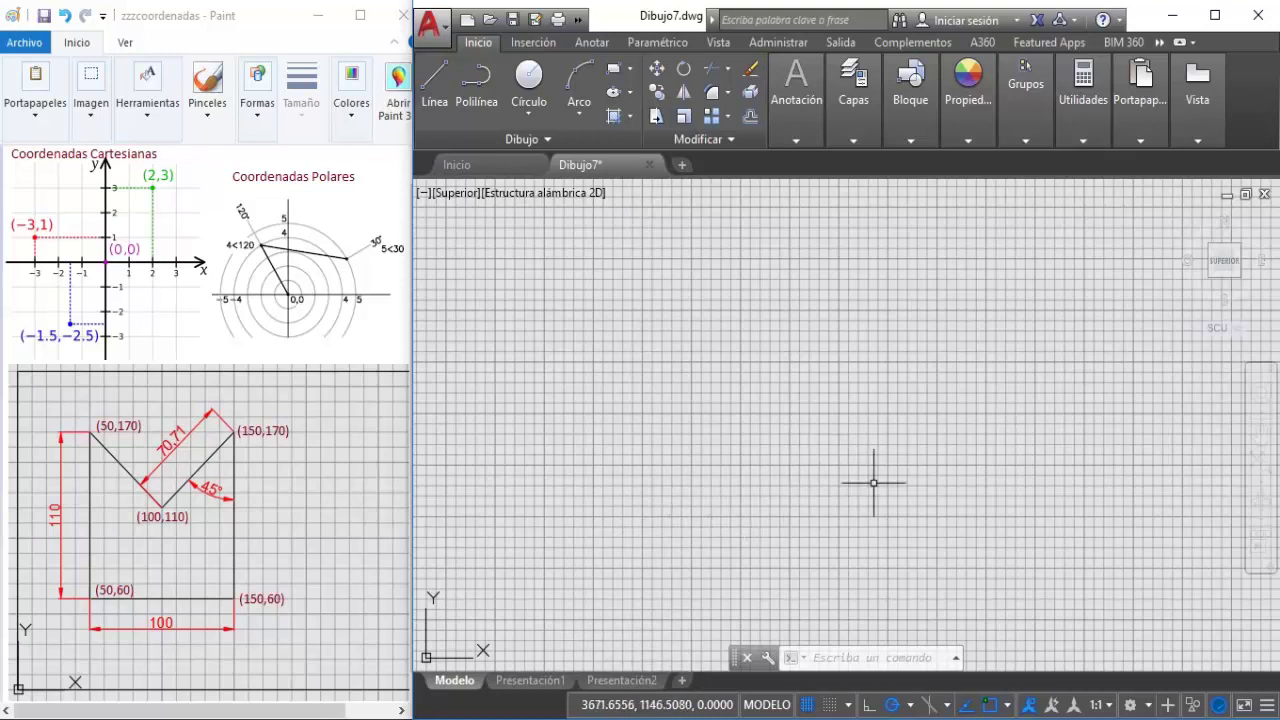
# Zoom to extents, then pan and zoom to frame the rectangle around its origin corner.
pyautogui.click(1262, 467)
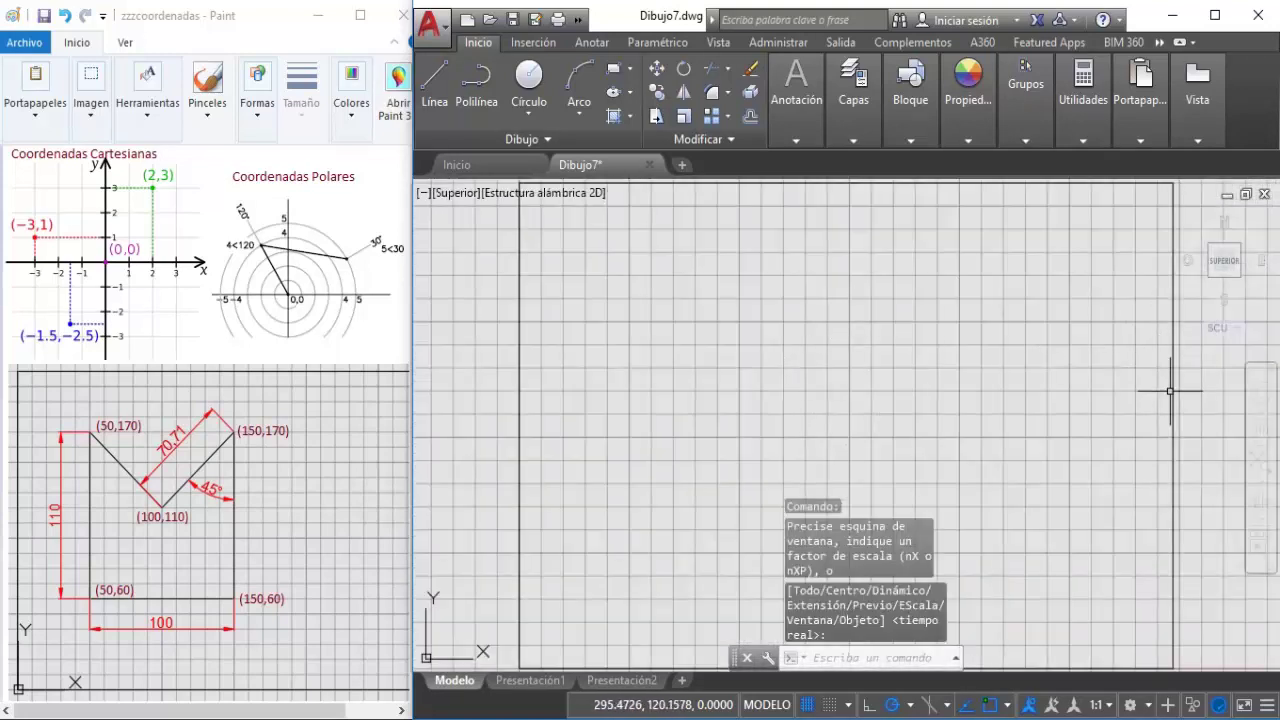
pyautogui.scroll(-2, 984, 400)
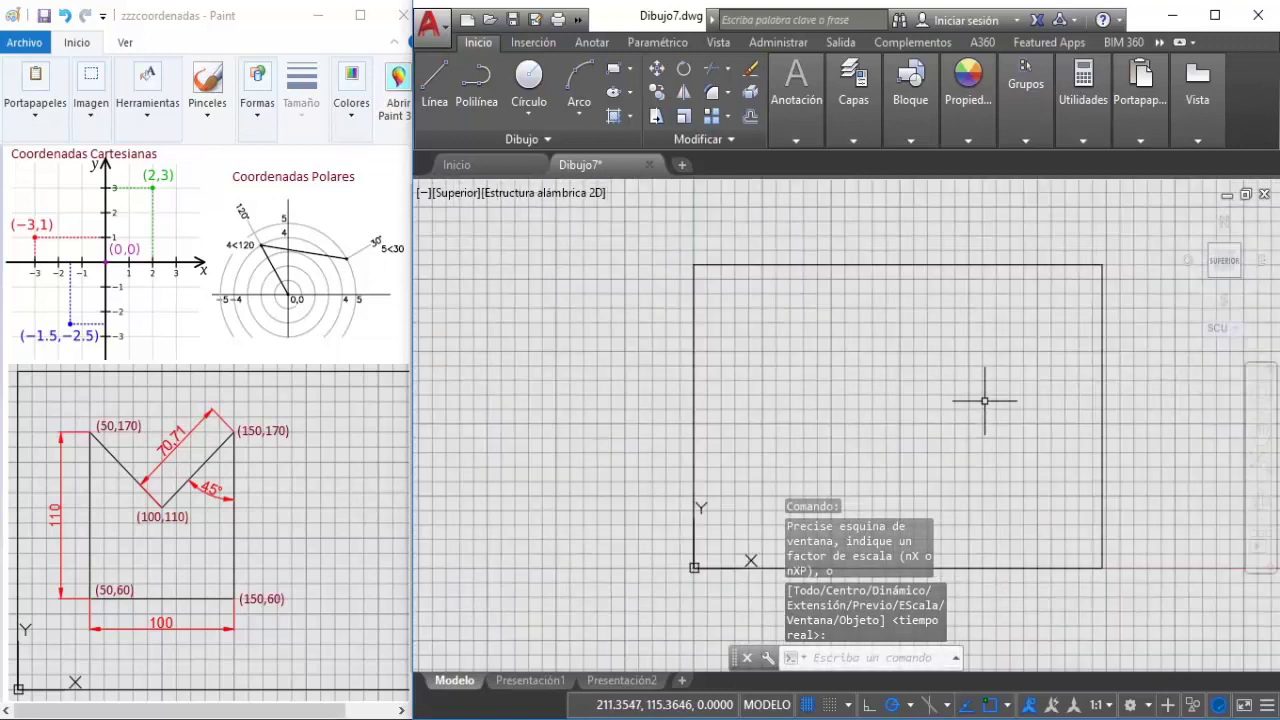
pyautogui.click(937, 400)
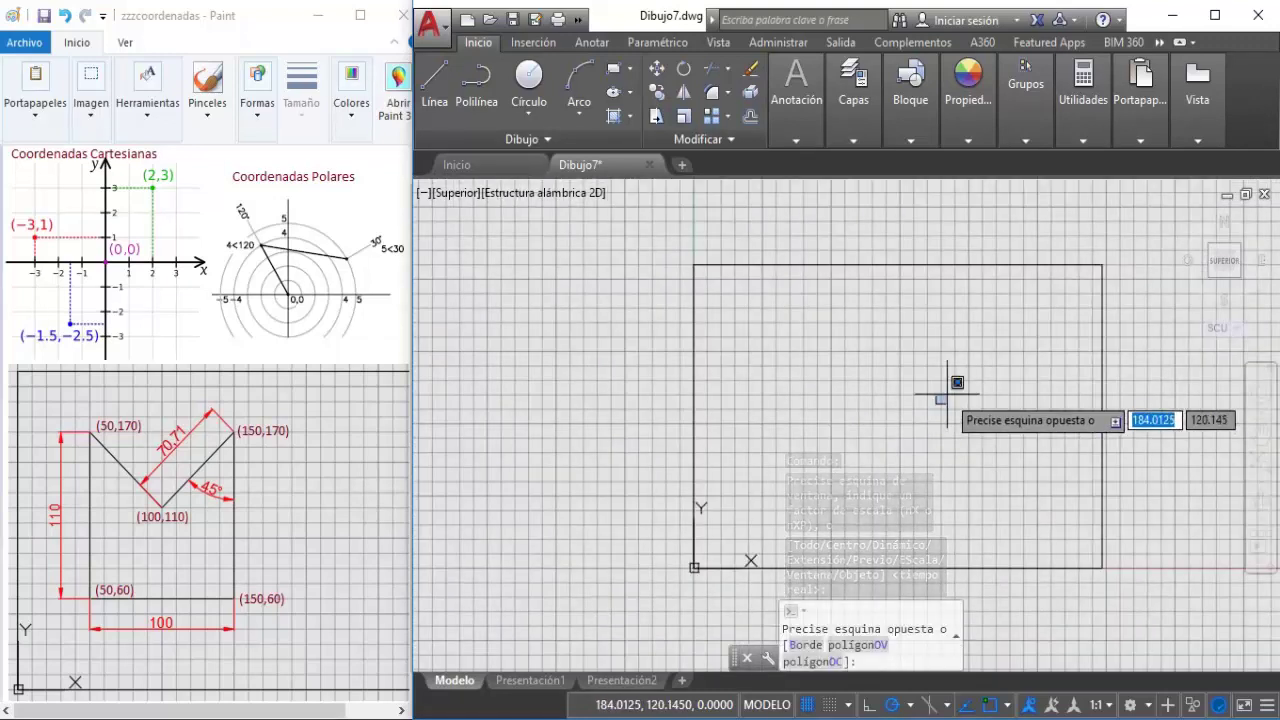
pyautogui.press('Escape')
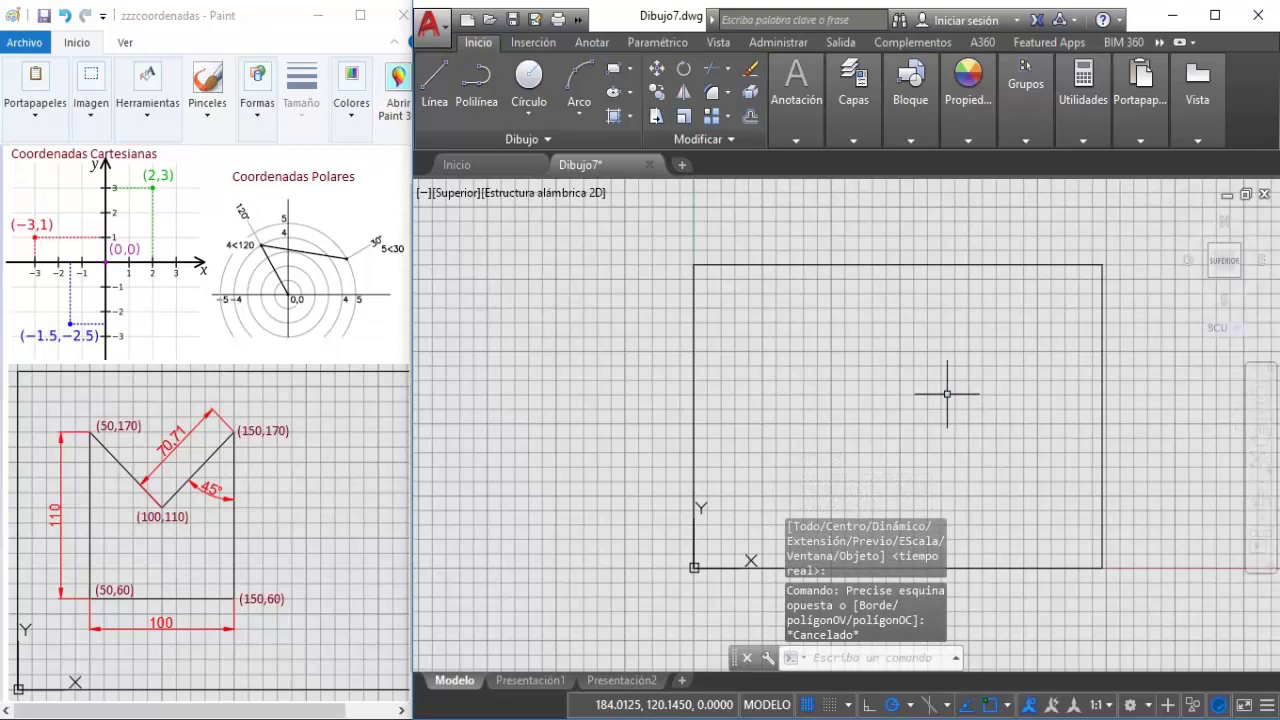
pyautogui.moveTo(947, 394); pyautogui.dragTo(834, 349, button='middle')
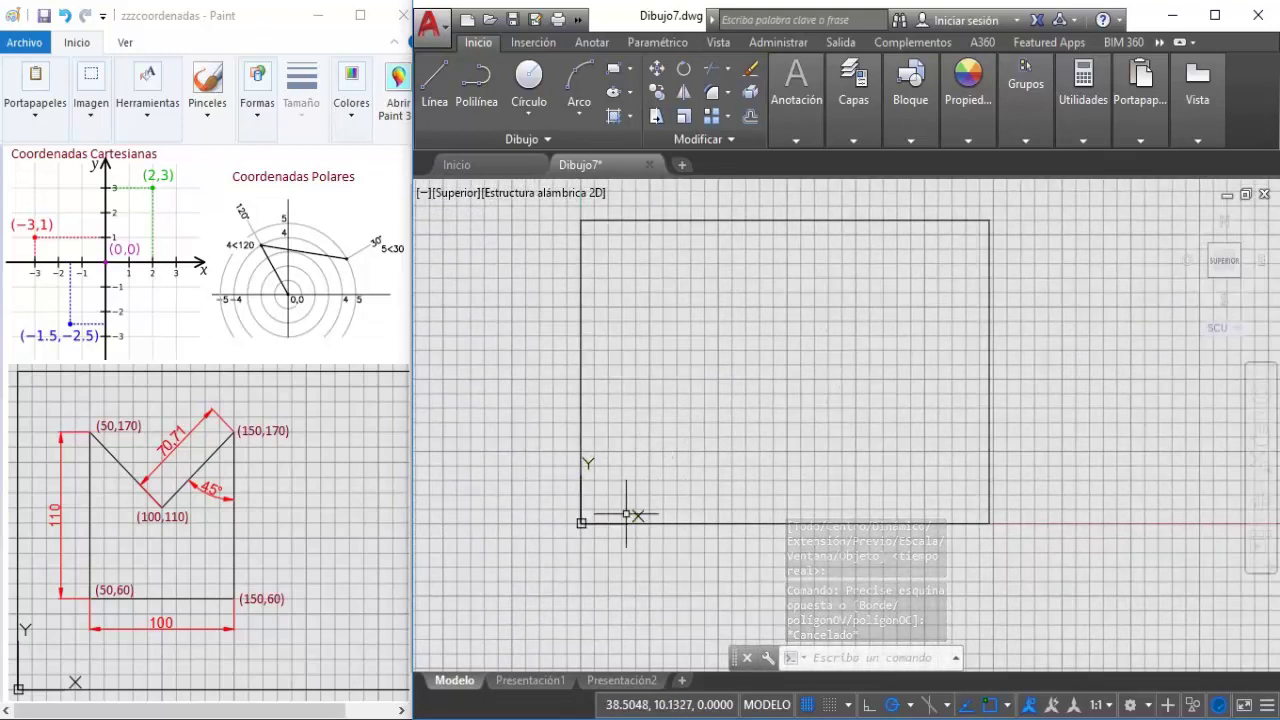
pyautogui.moveTo(581, 523)
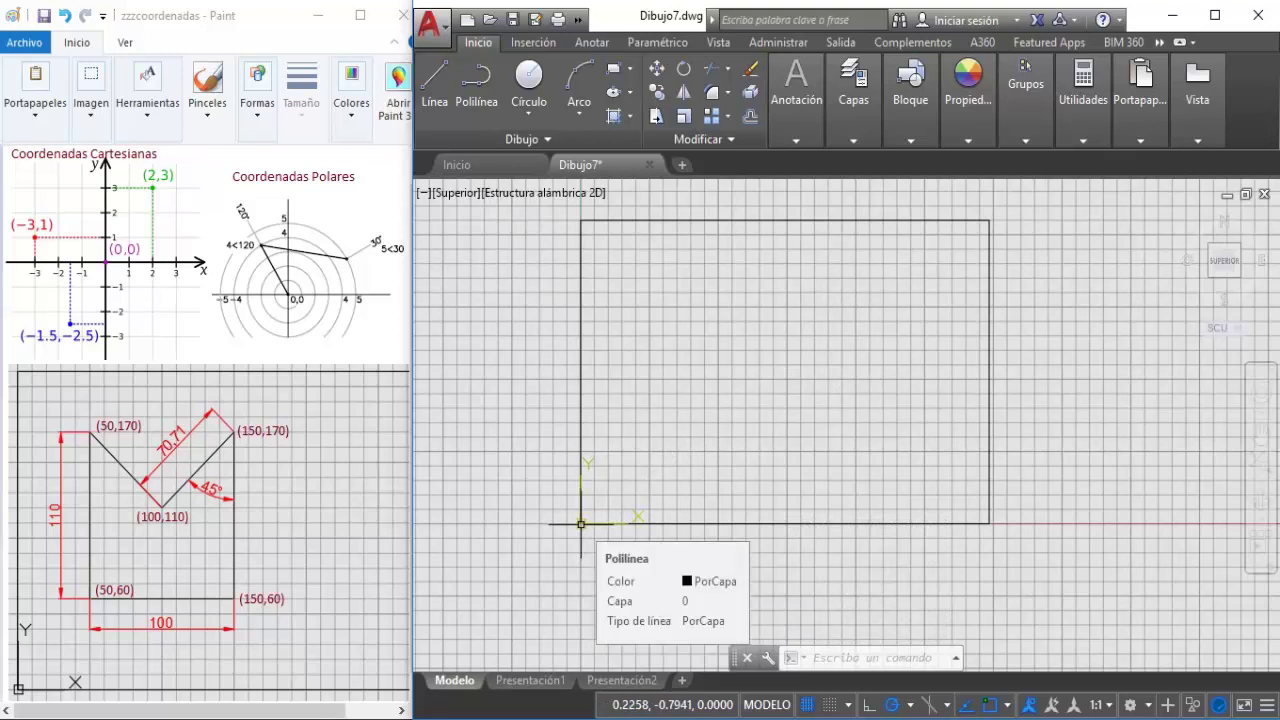
pyautogui.scroll(3, 580, 523)
pyautogui.scroll(2, 575, 525)
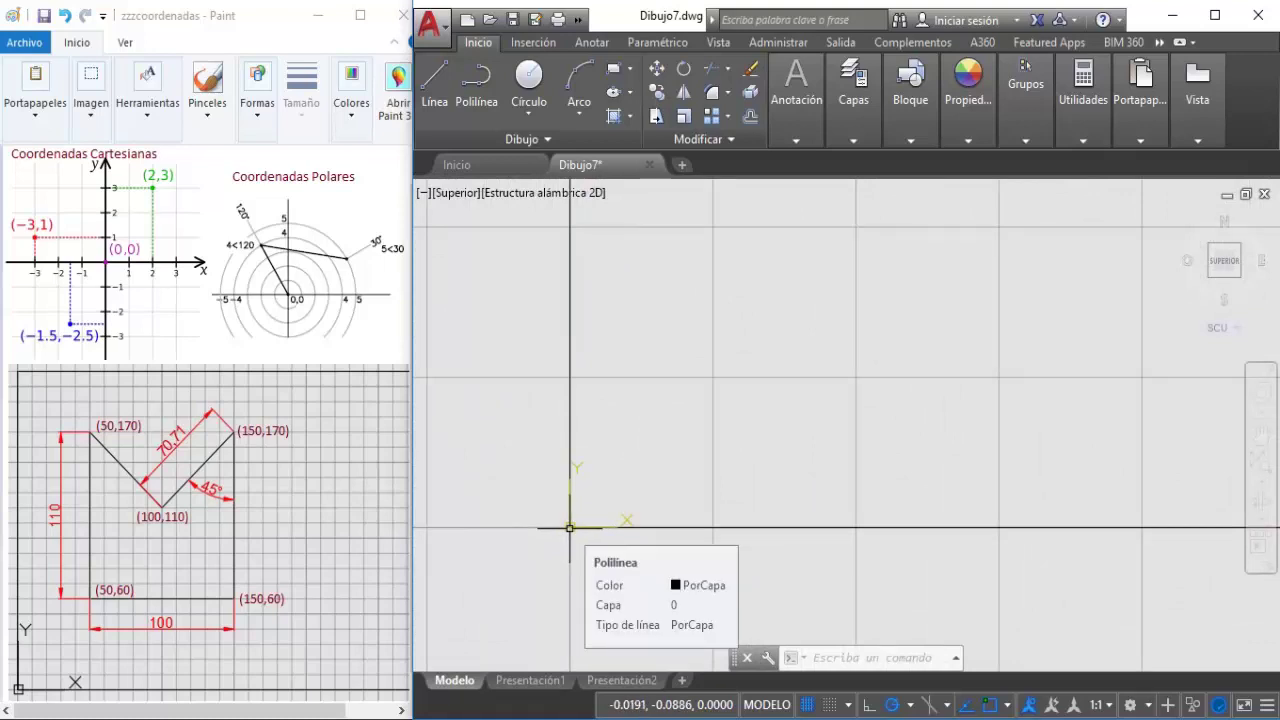
pyautogui.moveTo(569, 527); pyautogui.dragTo(733, 504, button='middle')
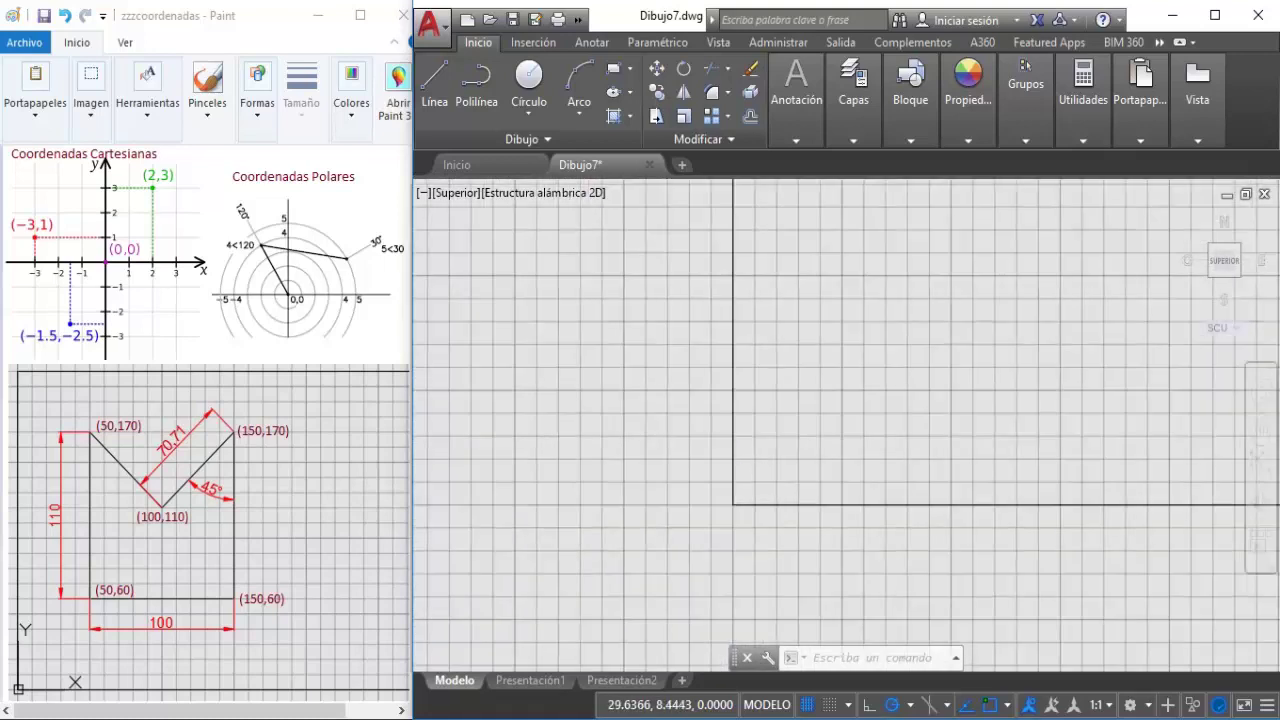
pyautogui.scroll(-2, 891, 457)
pyautogui.moveTo(891, 457)
pyautogui.mouseDown(button='middle')
pyautogui.moveTo(891, 480)
pyautogui.moveTo(811, 486)
pyautogui.mouseUp(button='middle')
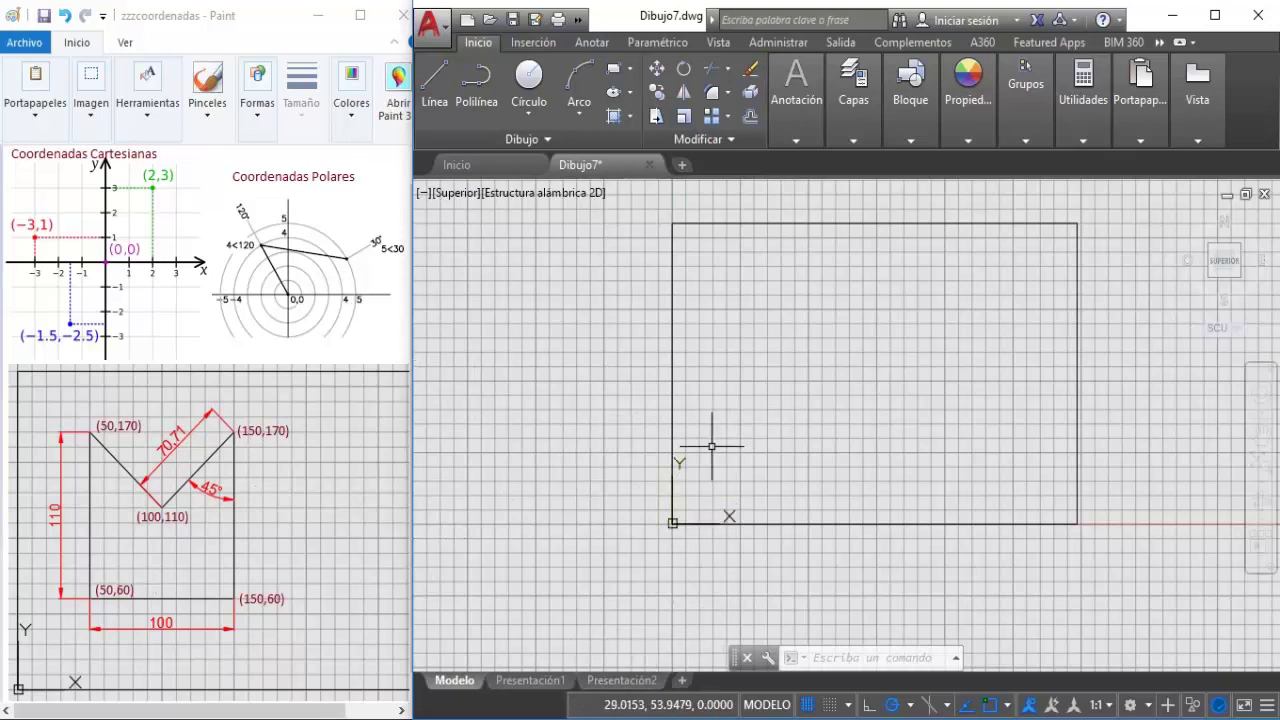
# Cancel a line begun at X 50 and zoom in until the frame fills the view.
pyautogui.click(437, 80)
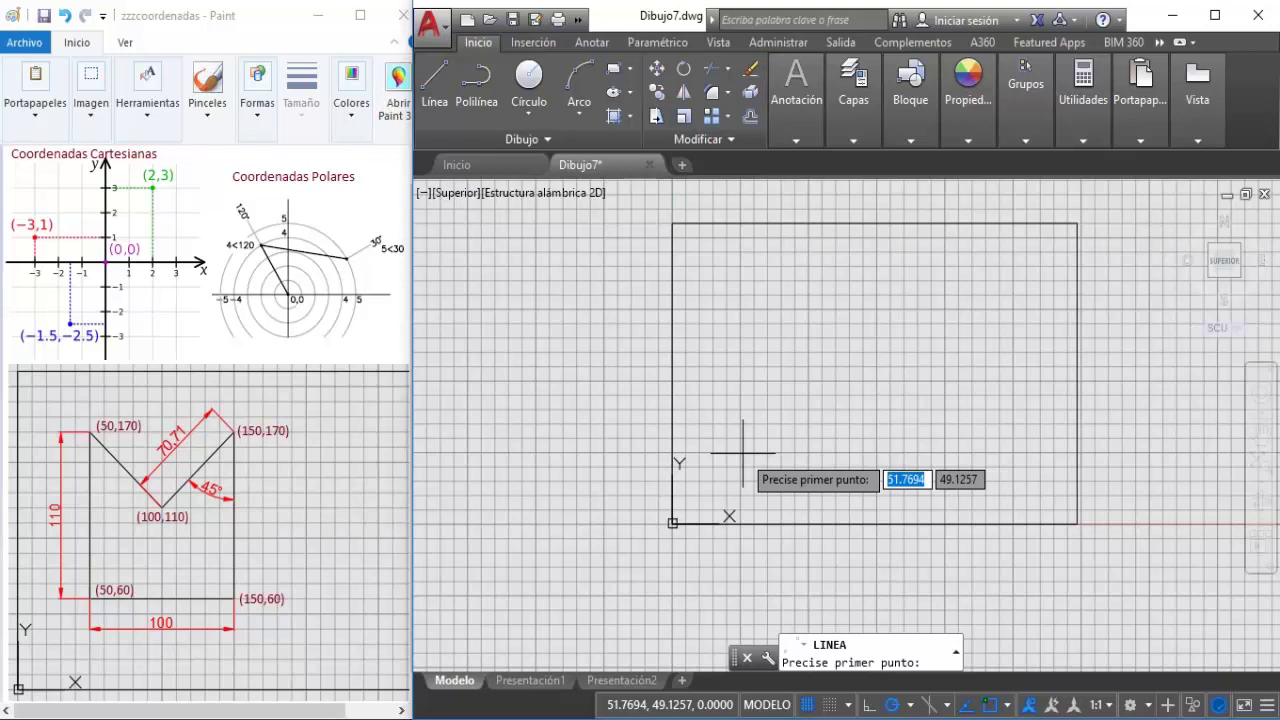
pyautogui.write('50')
pyautogui.press('Tab')
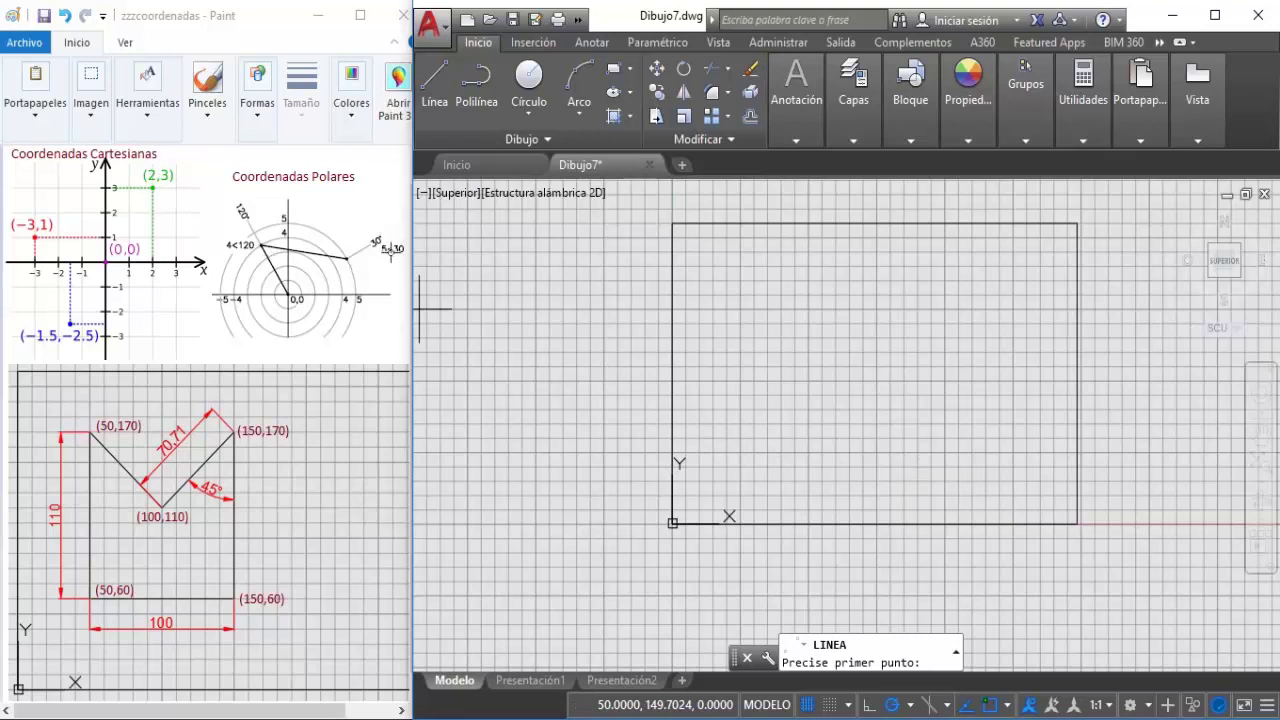
pyautogui.click(737, 434)
pyautogui.press('Escape')
pyautogui.scroll(2, 866, 314)
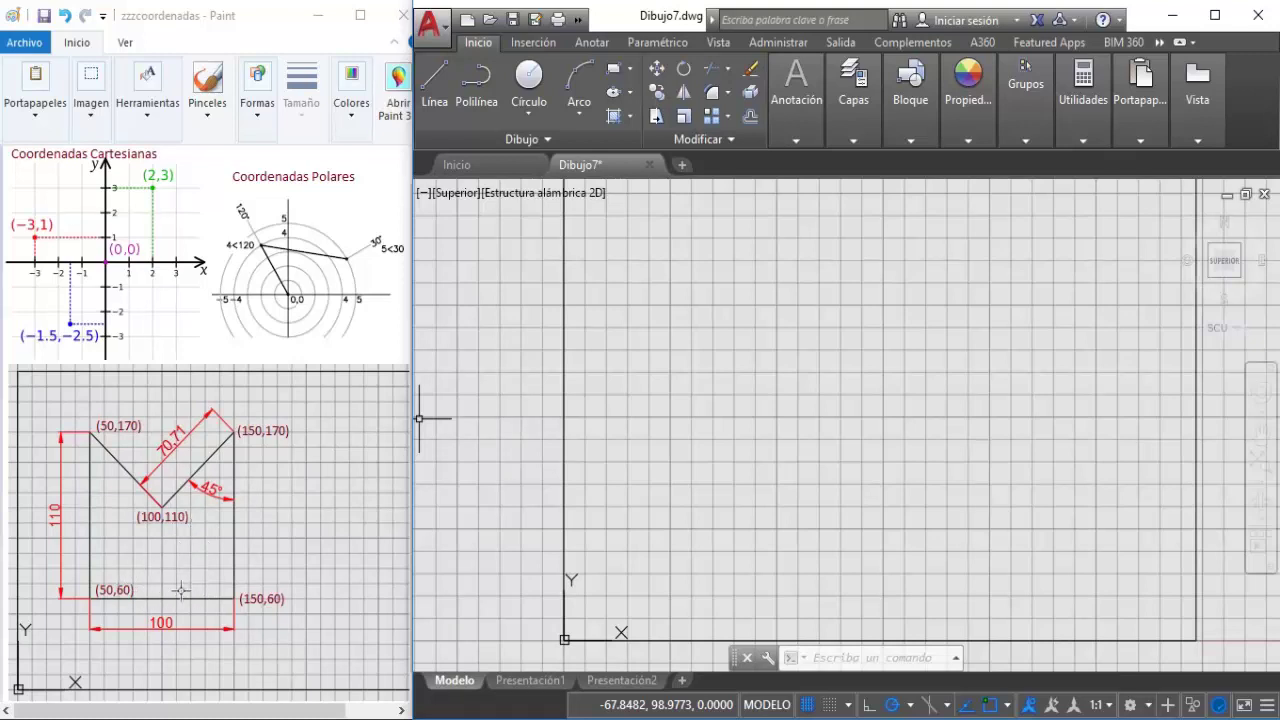
# Start a new line with its first point at 50,60.
pyautogui.click(434, 90)
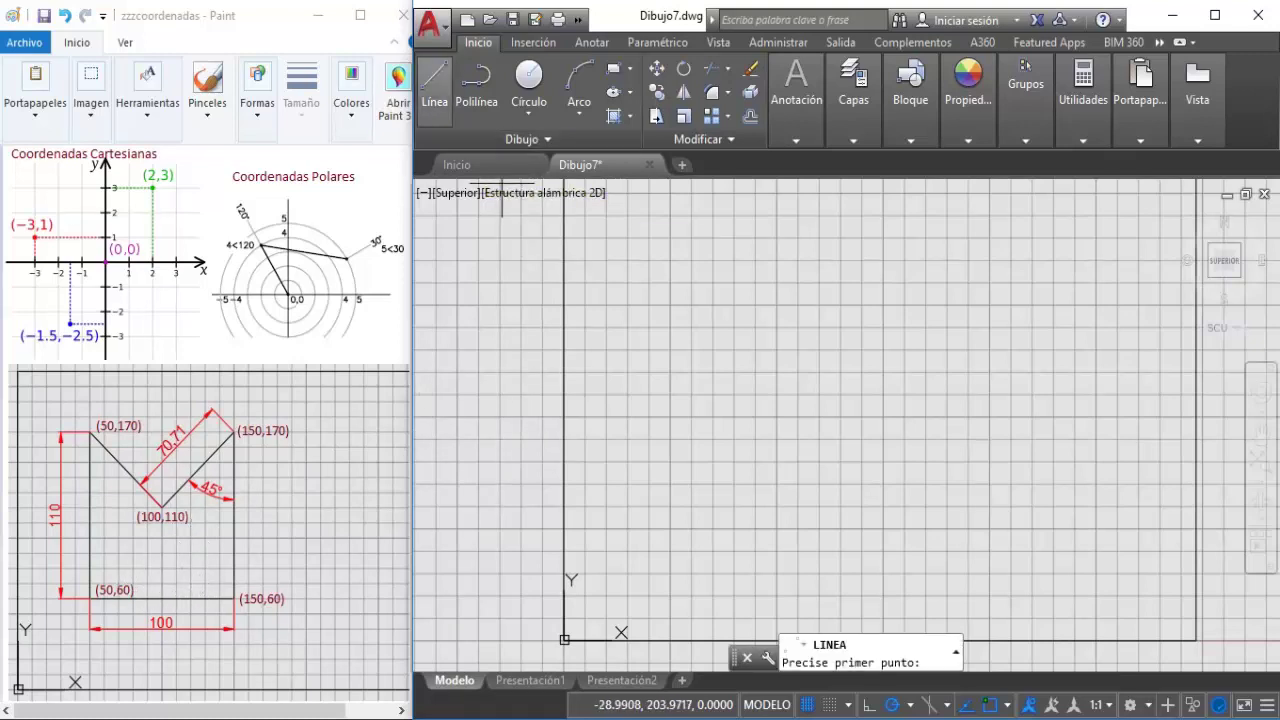
pyautogui.click(437, 82)
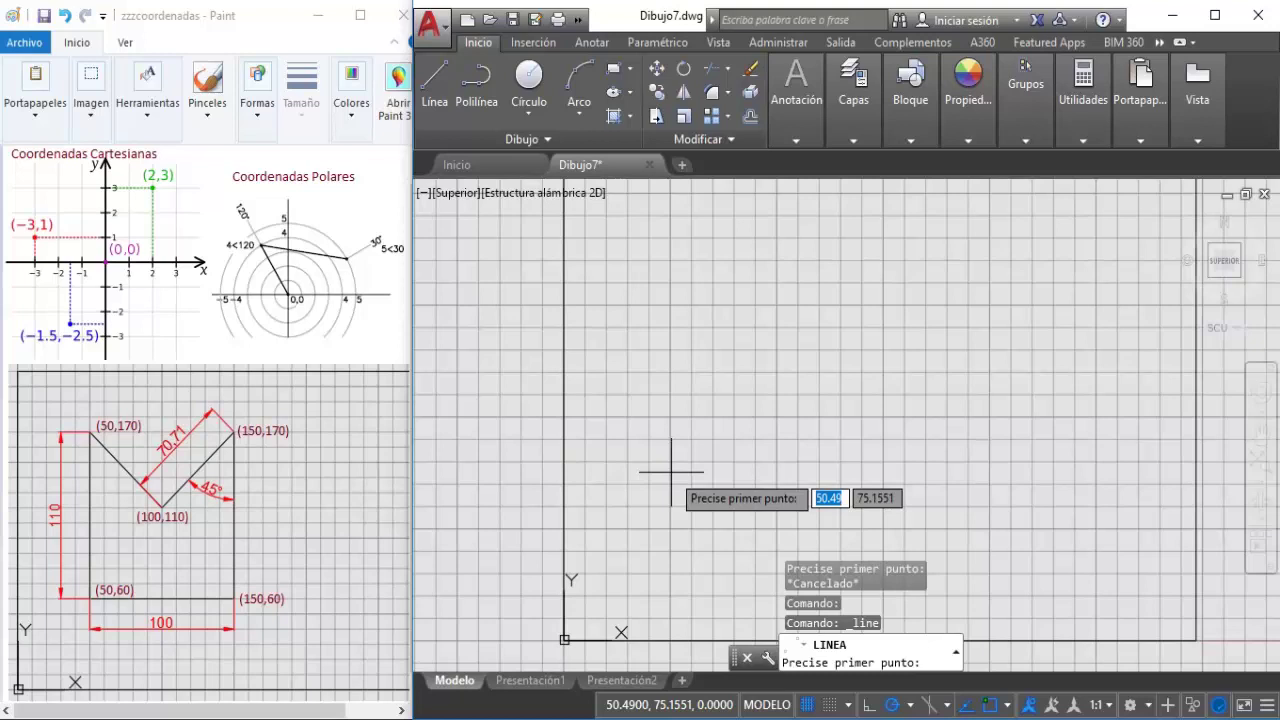
pyautogui.write('50,60')
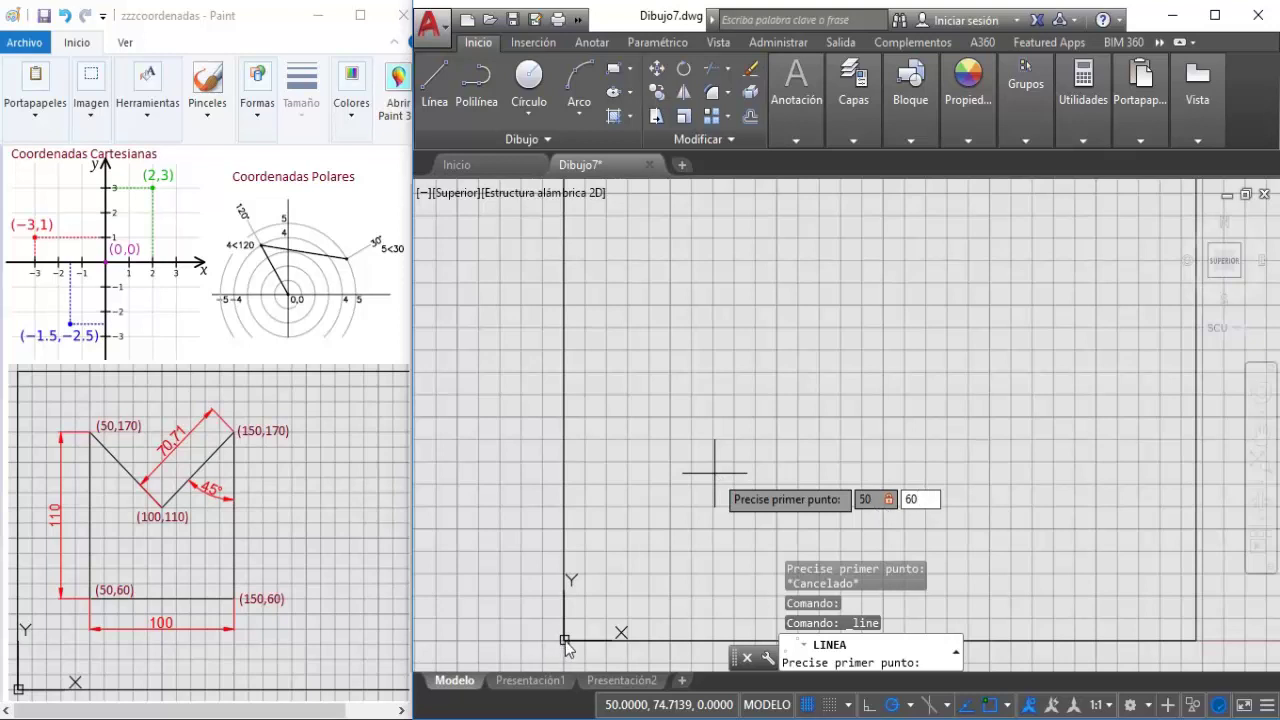
pyautogui.press('Return')
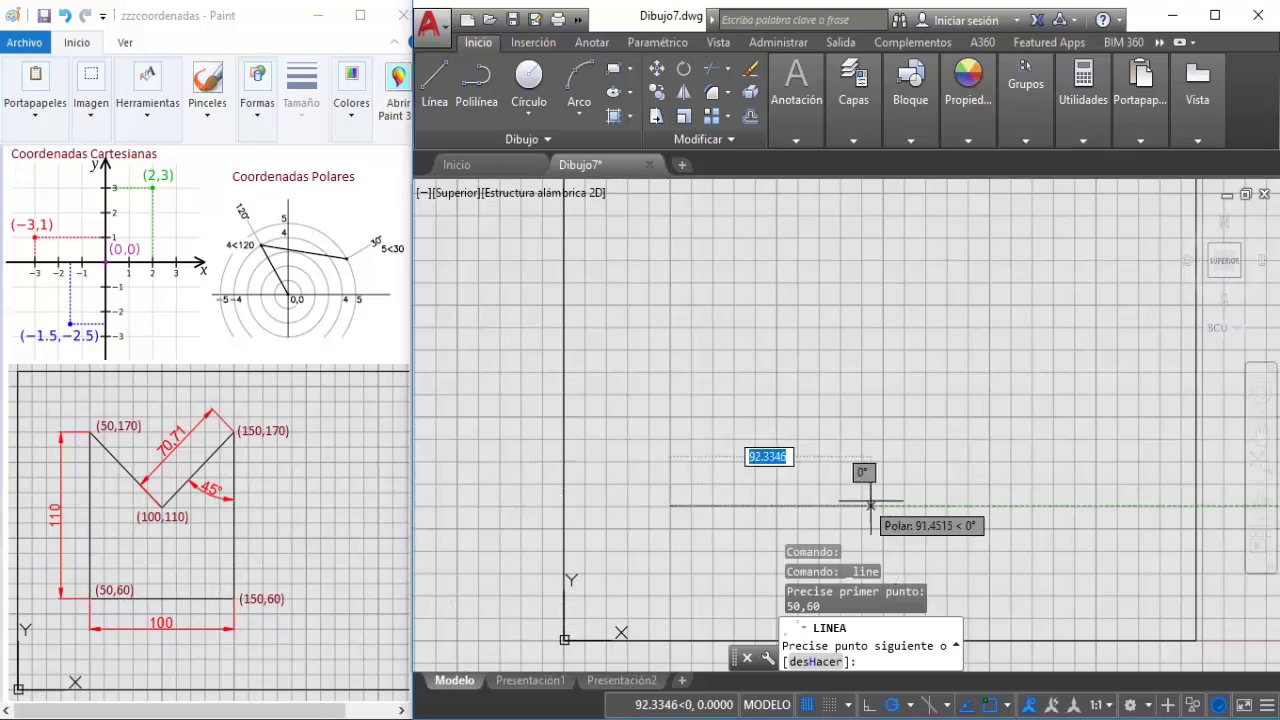
pyautogui.write('1')
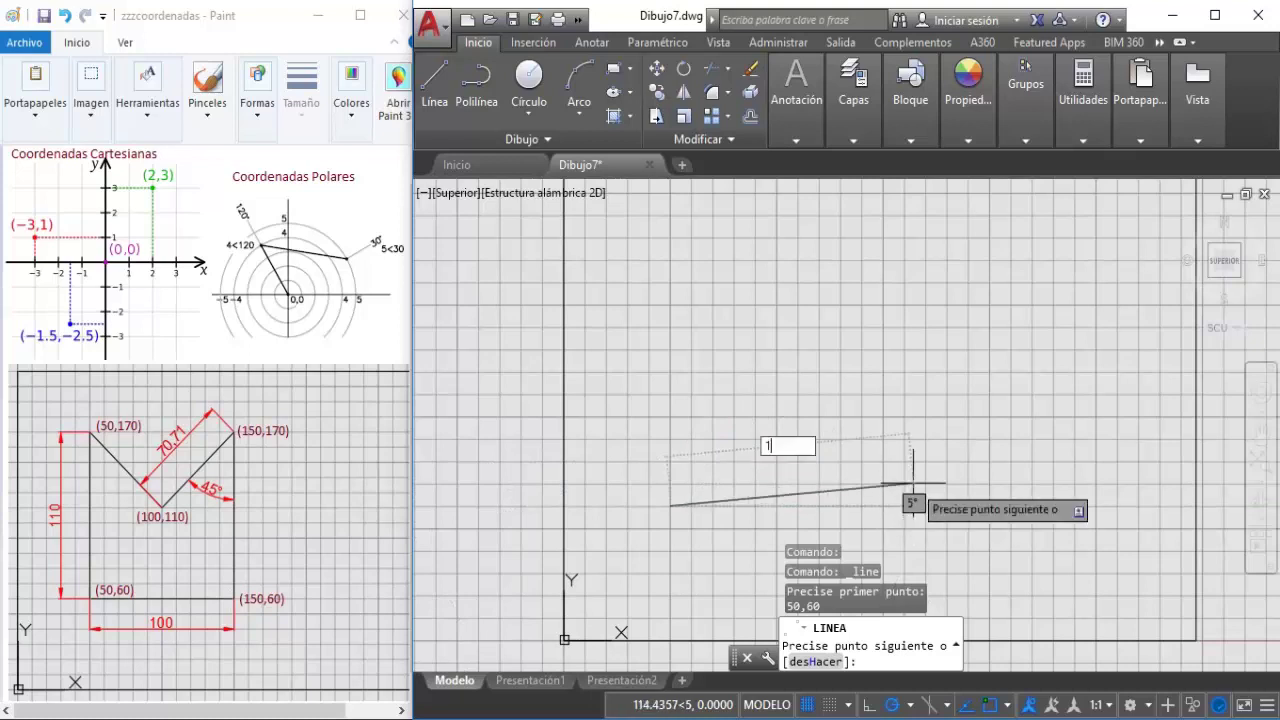
pyautogui.write('00')
pyautogui.press('Tab')
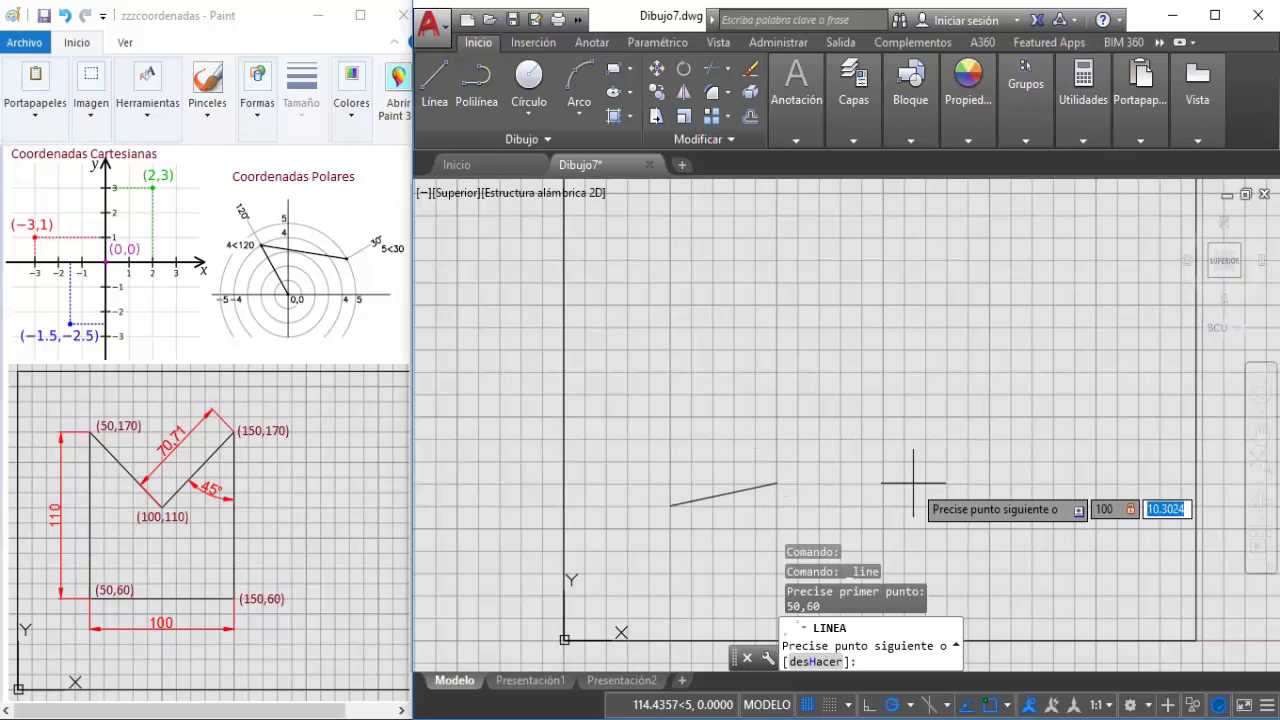
pyautogui.write('0')
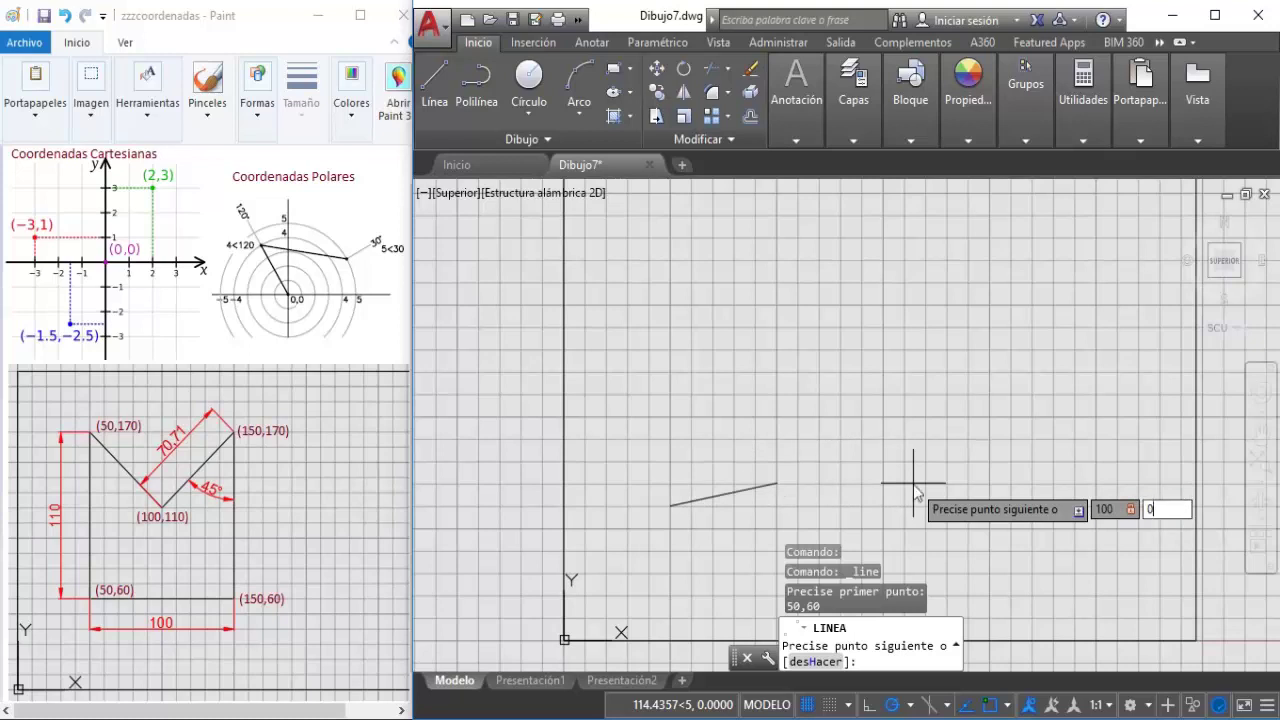
pyautogui.press('Return')
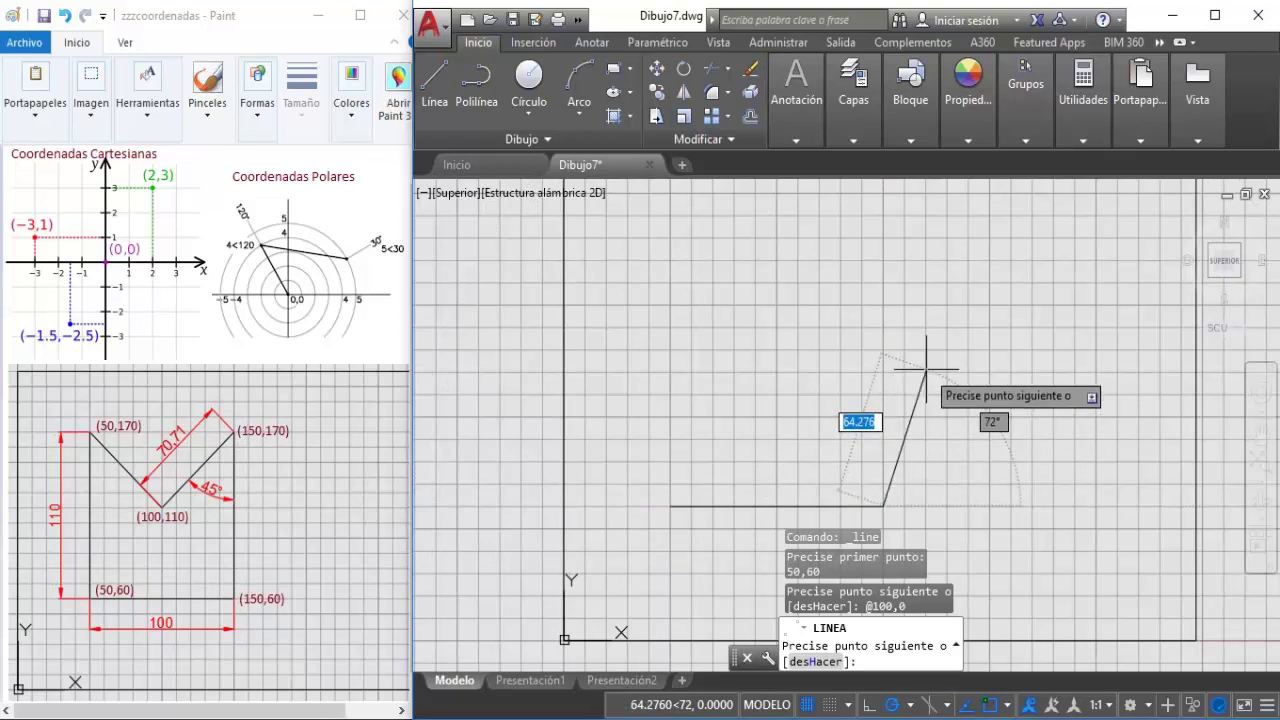
pyautogui.write('0,')
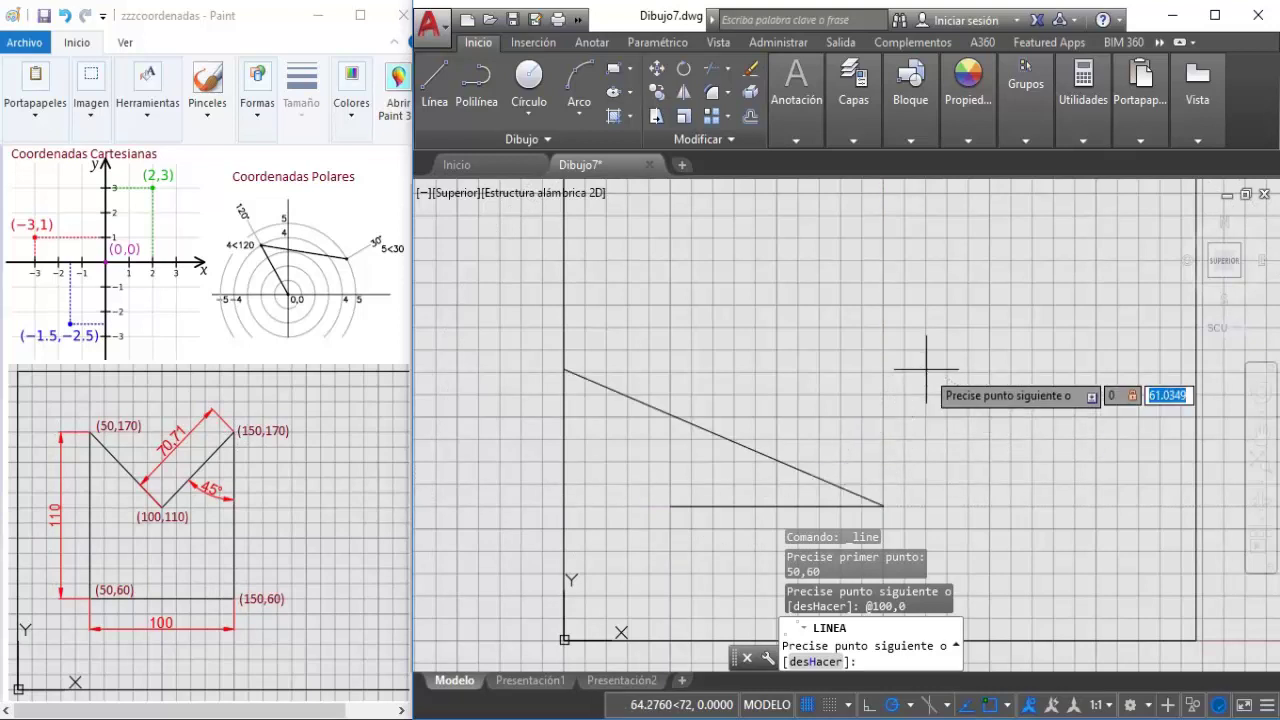
pyautogui.write('110')
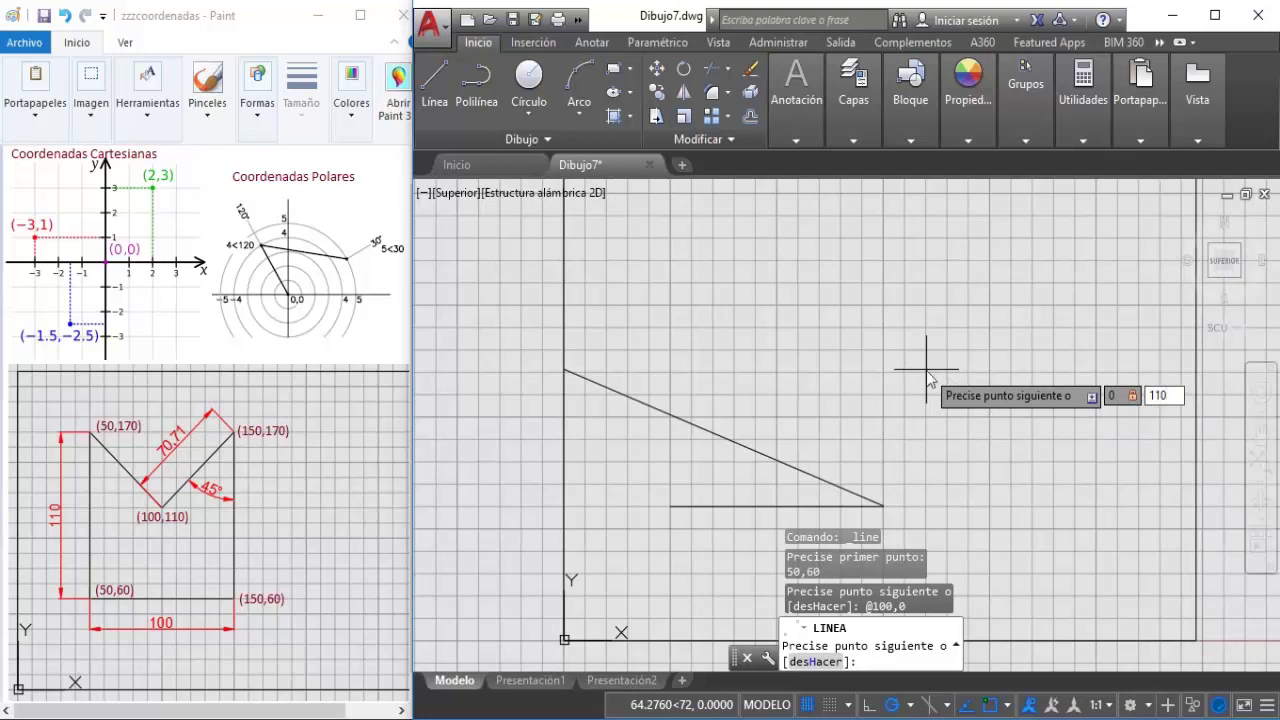
pyautogui.press('Return')
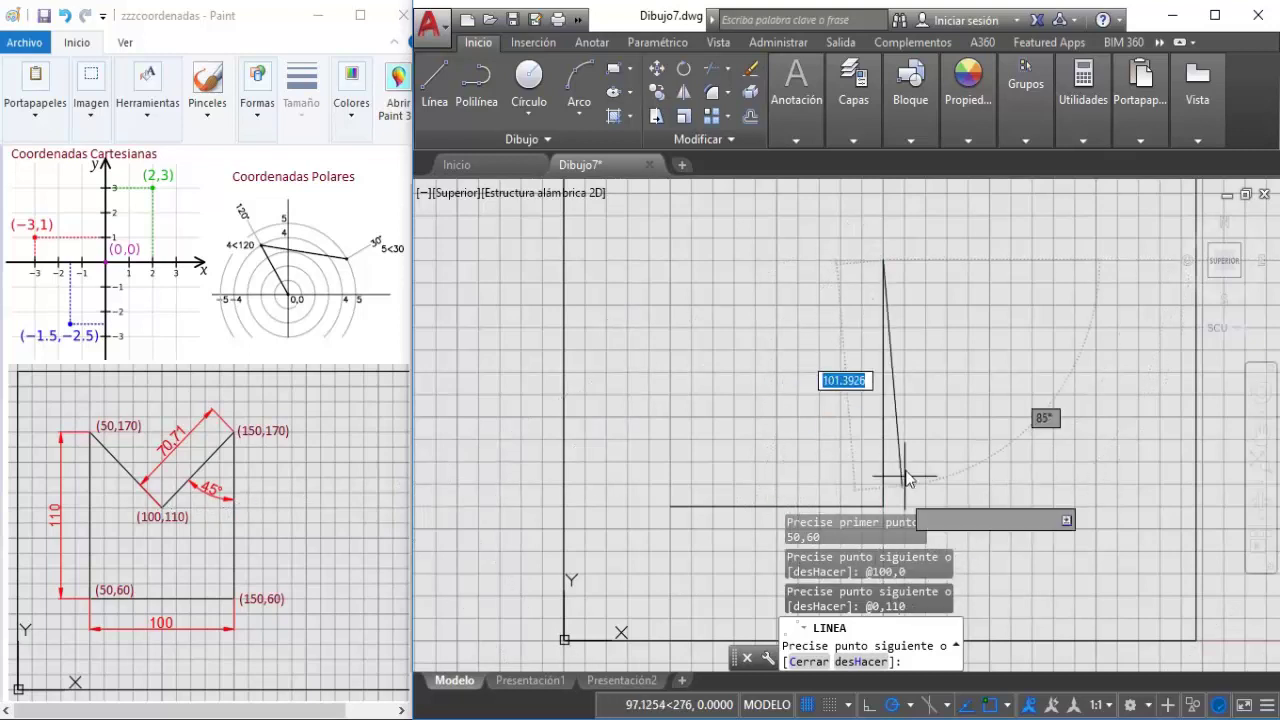
pyautogui.write('-50')
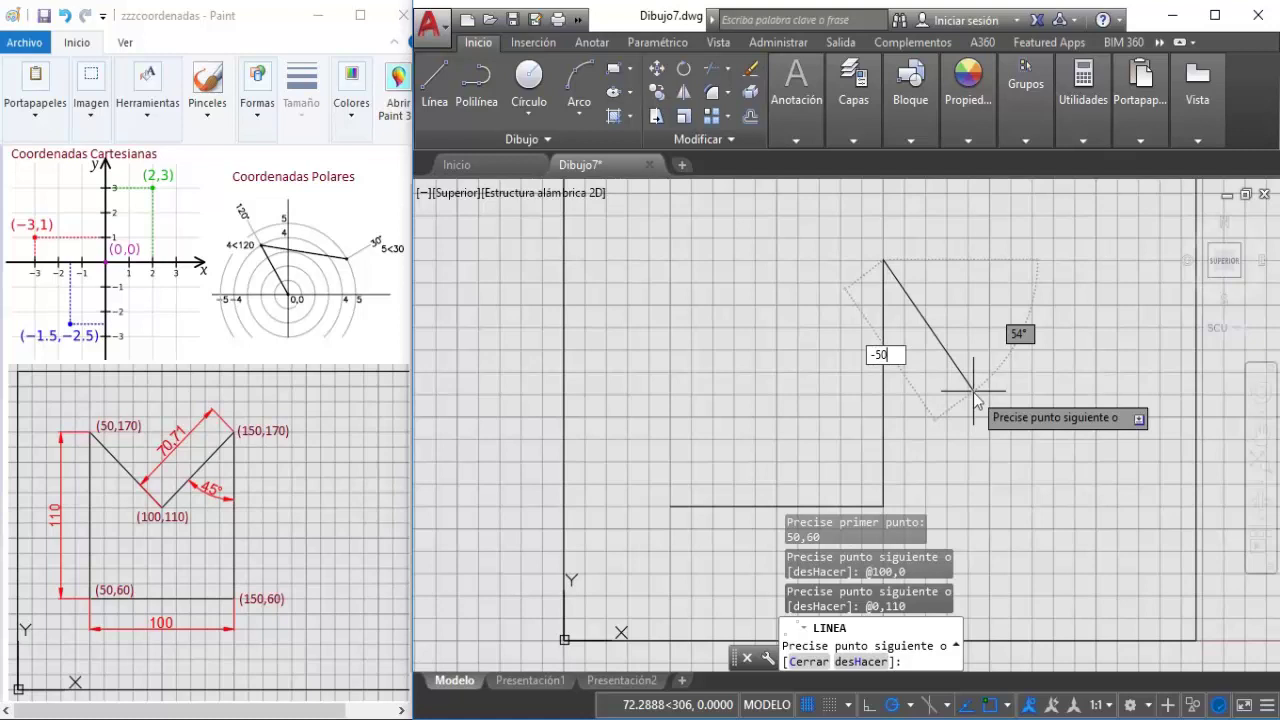
pyautogui.press('Tab')
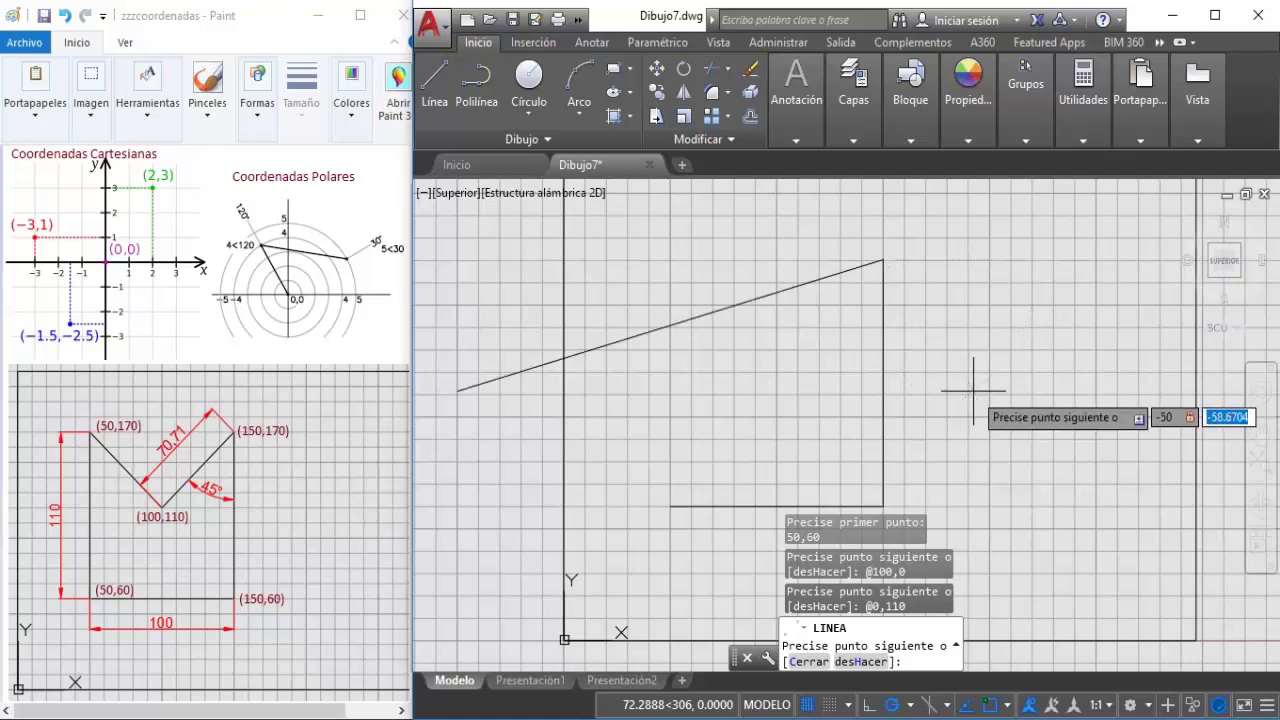
pyautogui.write('-50')
pyautogui.press('Return')
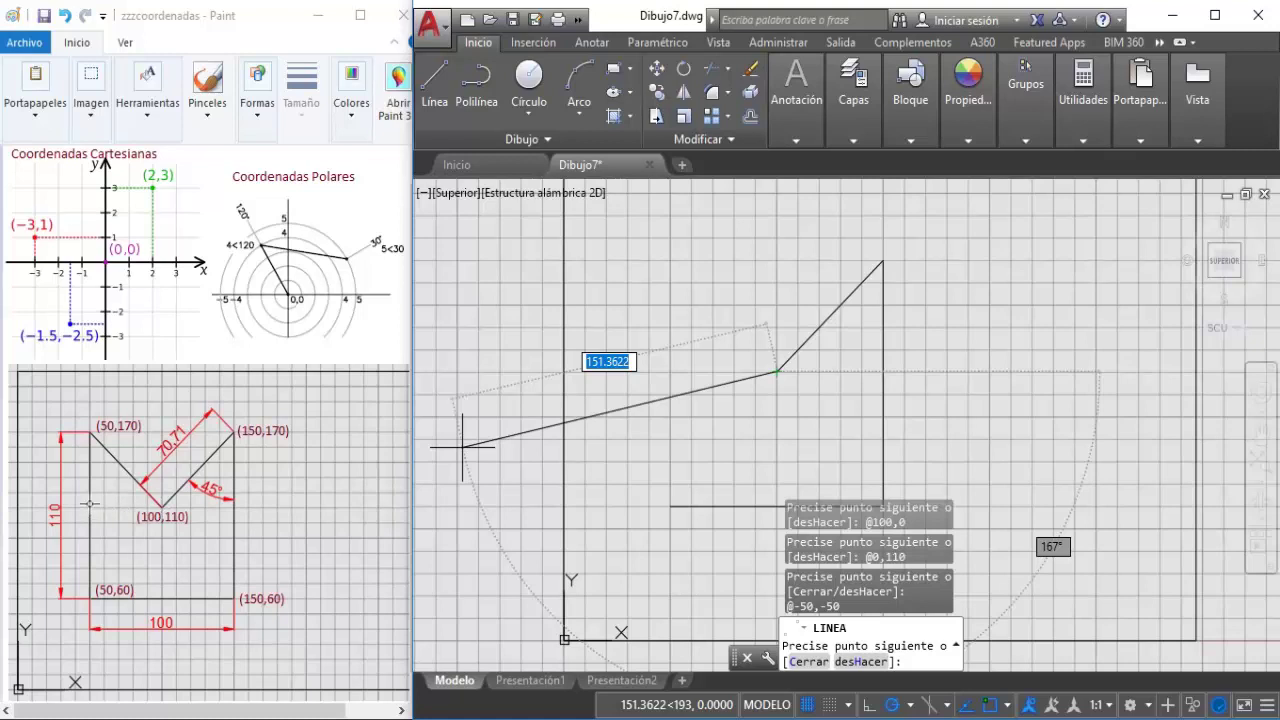
# Add the edges @-50,50 and @0,-110 to close the shape, then end the line.
pyautogui.write('-')
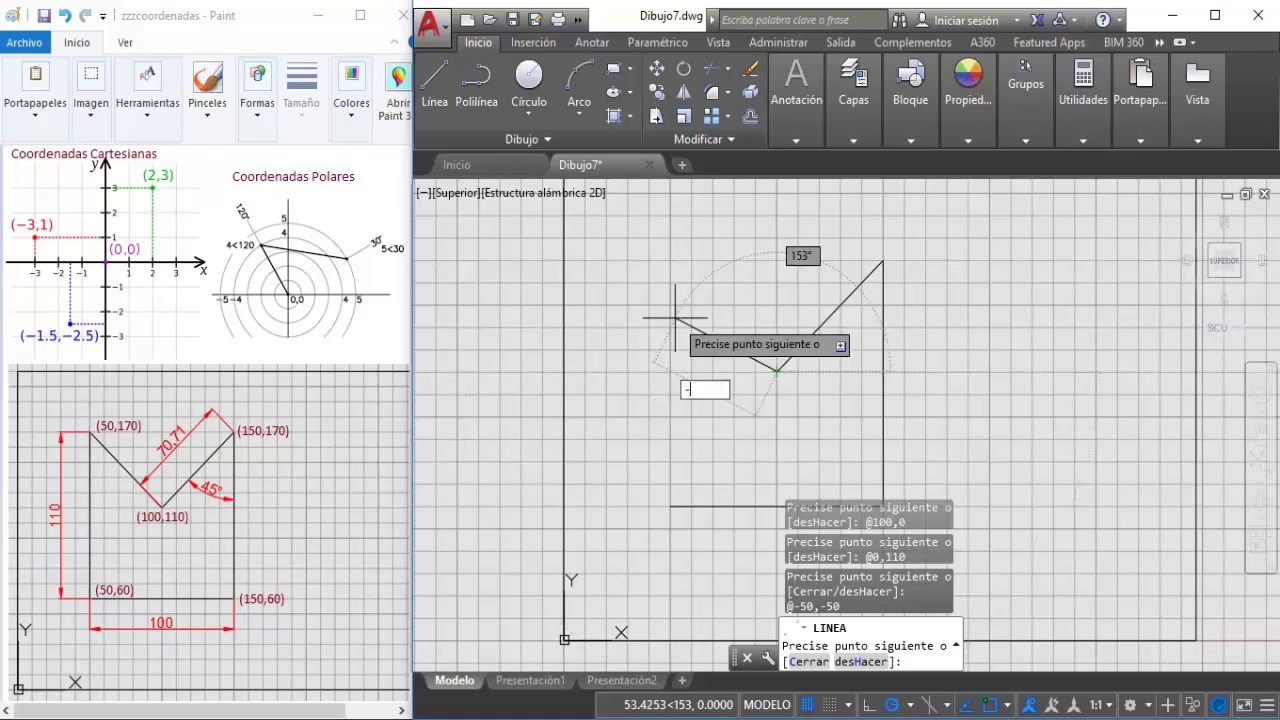
pyautogui.write('50')
pyautogui.press('Tab')
pyautogui.write('50')
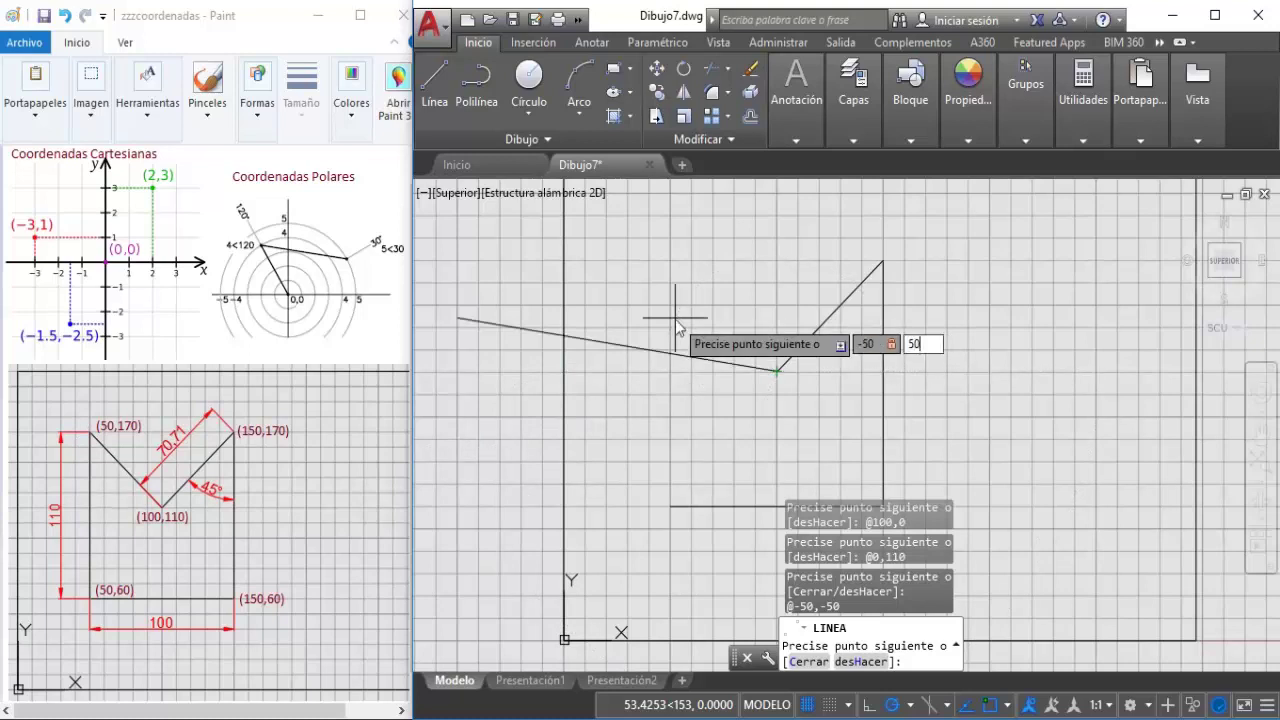
pyautogui.press('Return')
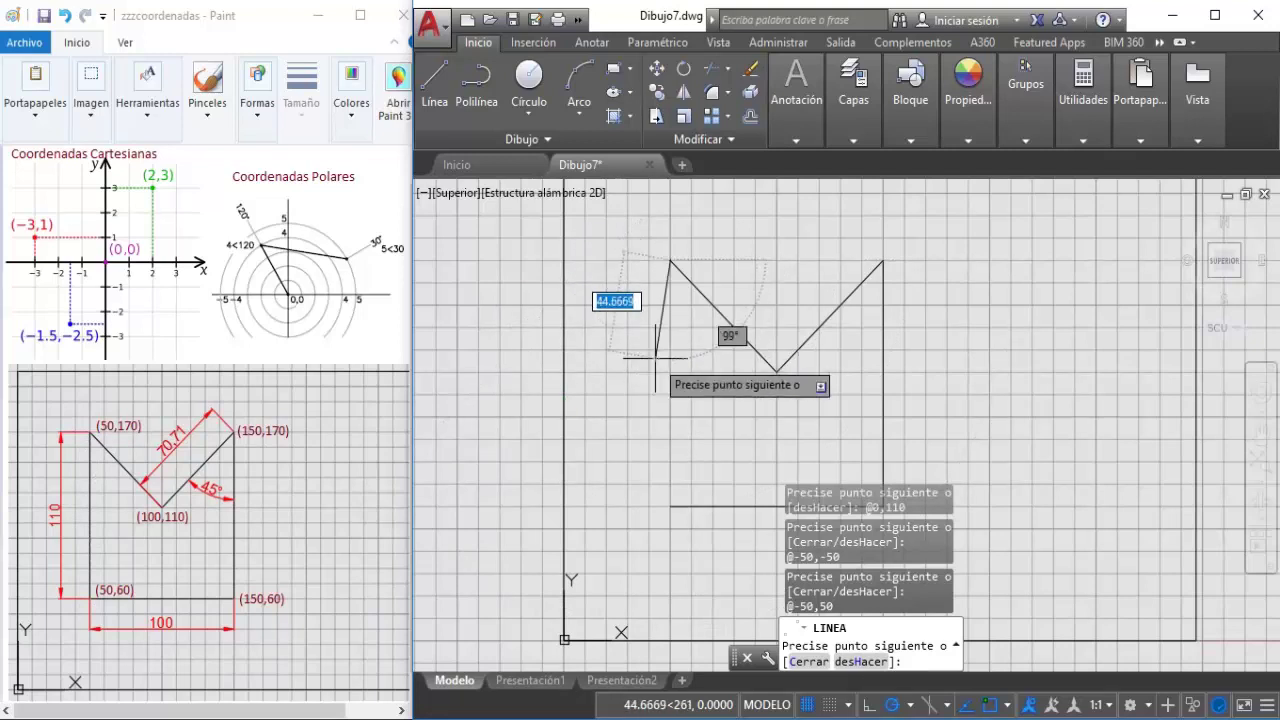
pyautogui.write('0,')
pyautogui.write('-')
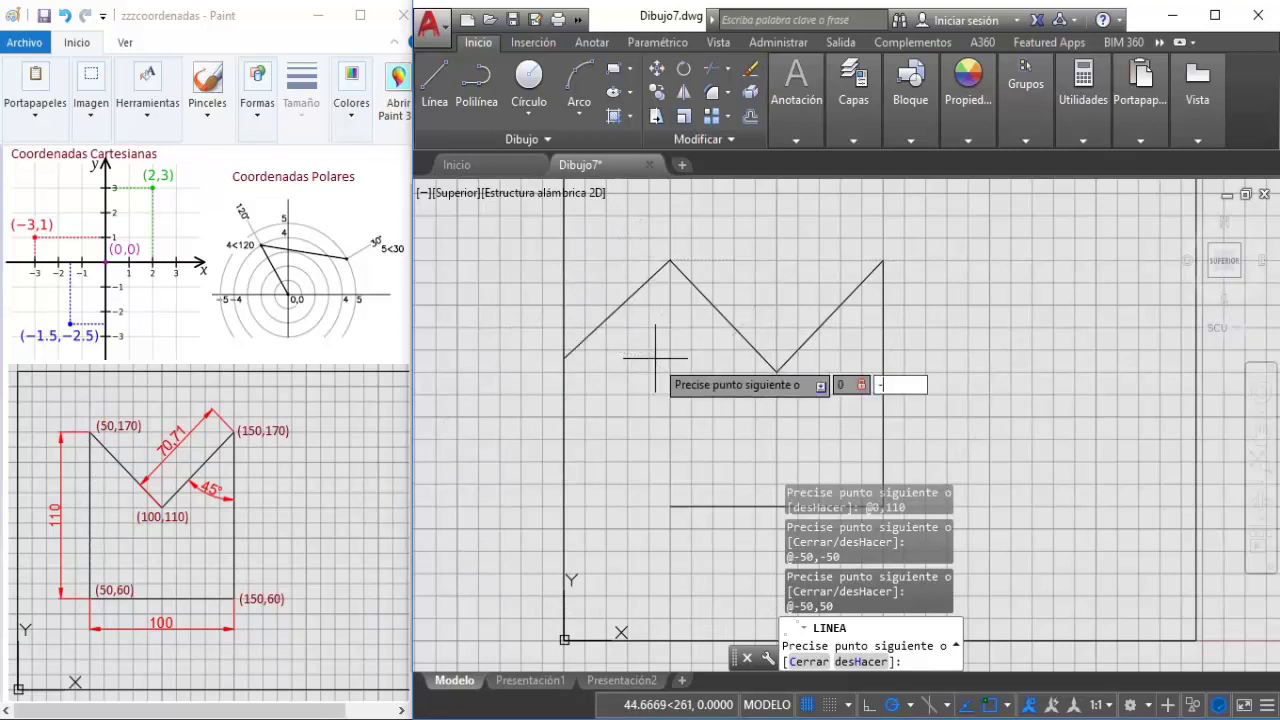
pyautogui.write('110')
pyautogui.press('Return')
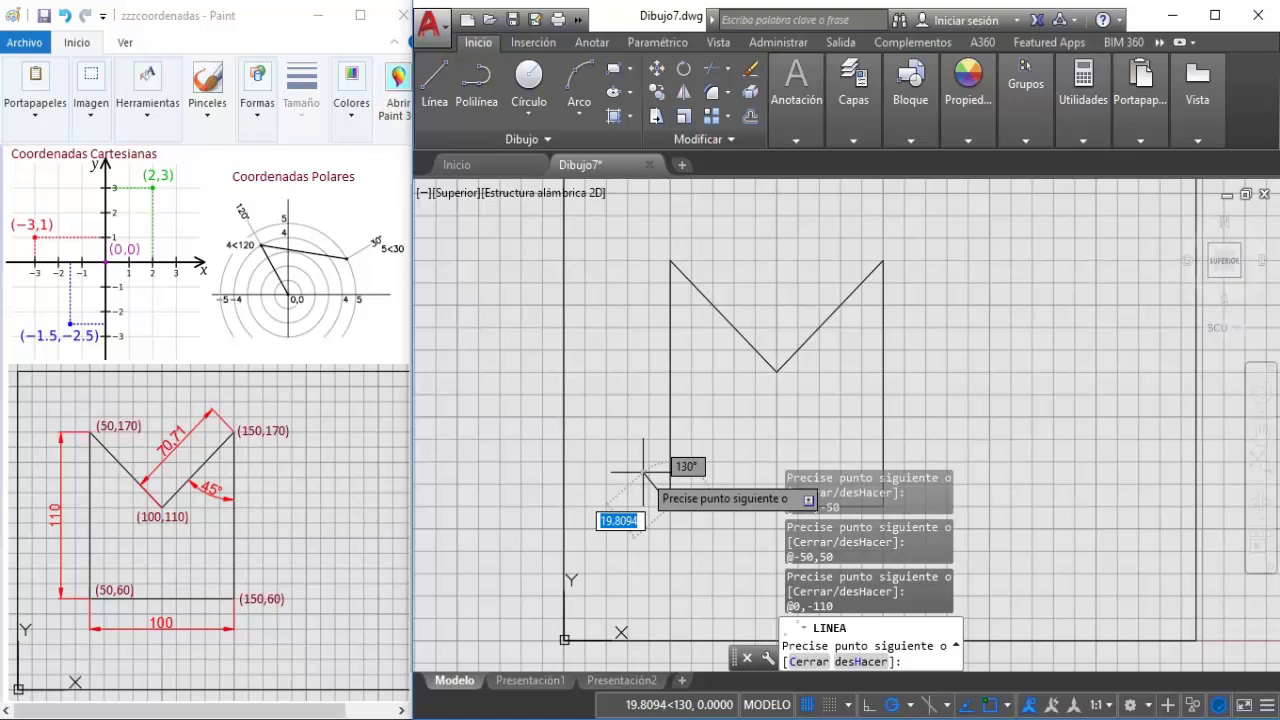
pyautogui.press('Escape')
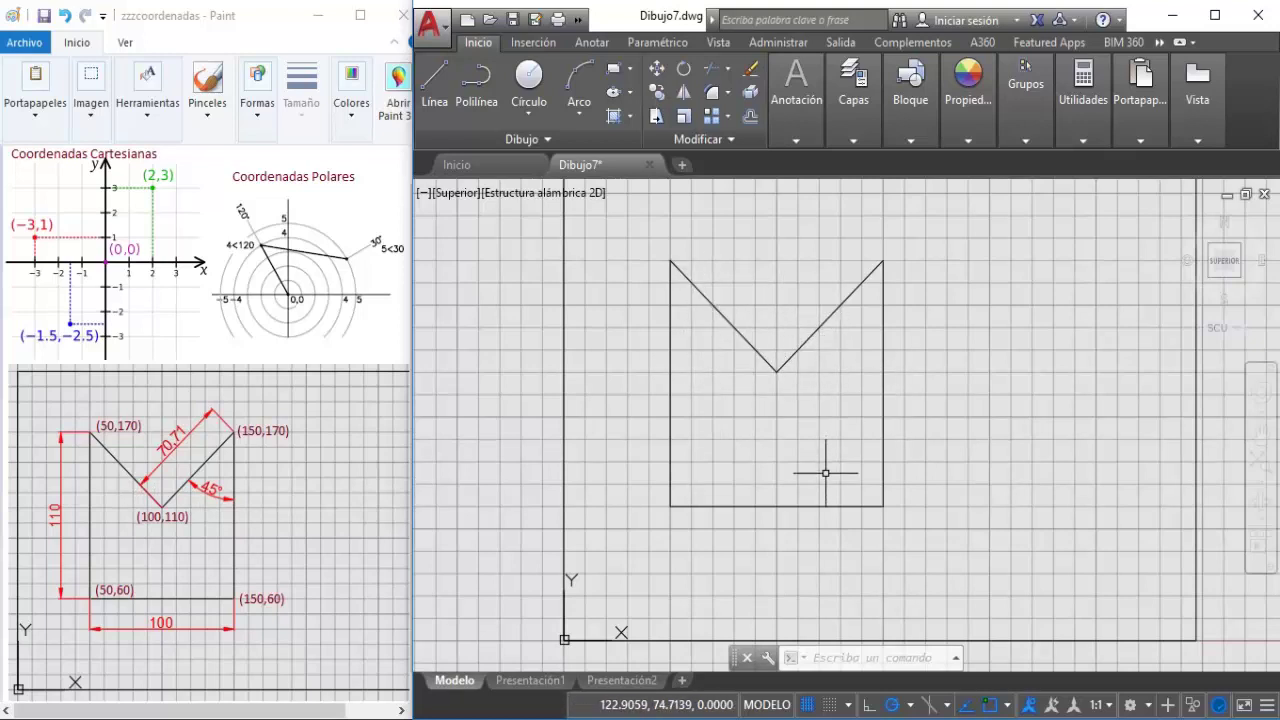
# Window-select the five V-notch lines and delete them.
pyautogui.click(629, 238)
pyautogui.click(947, 545)
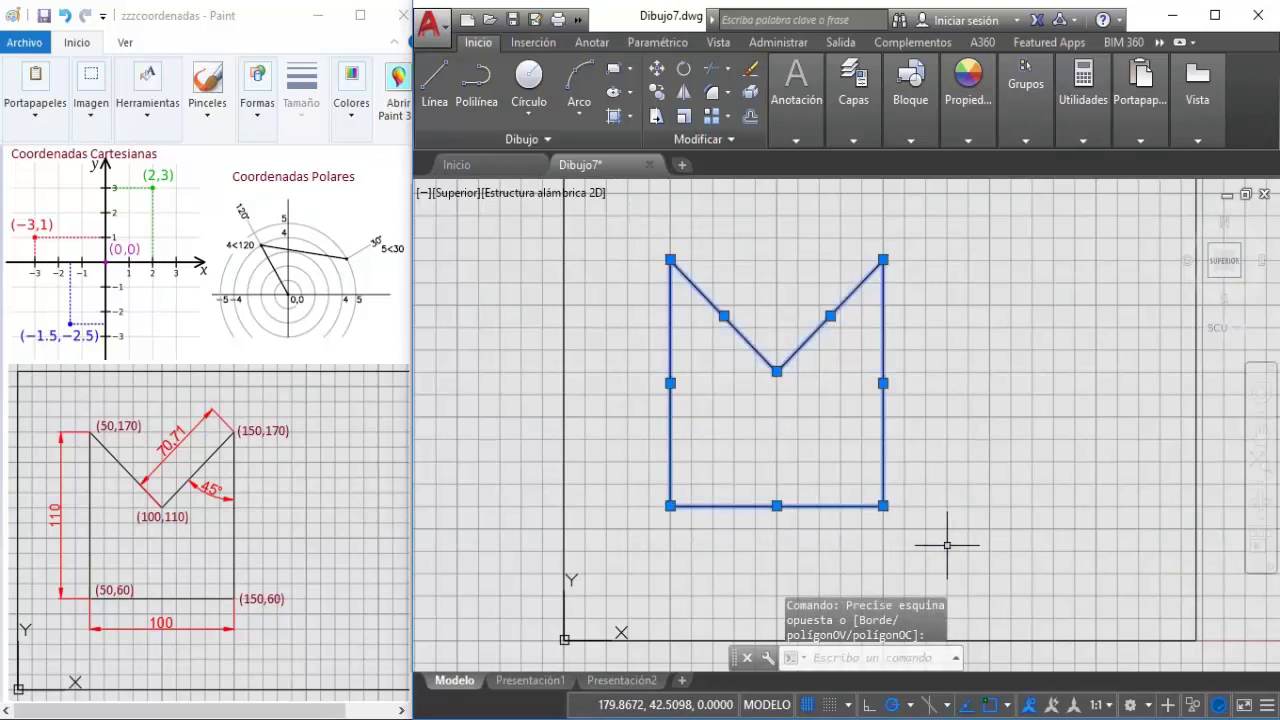
pyautogui.press('Delete')
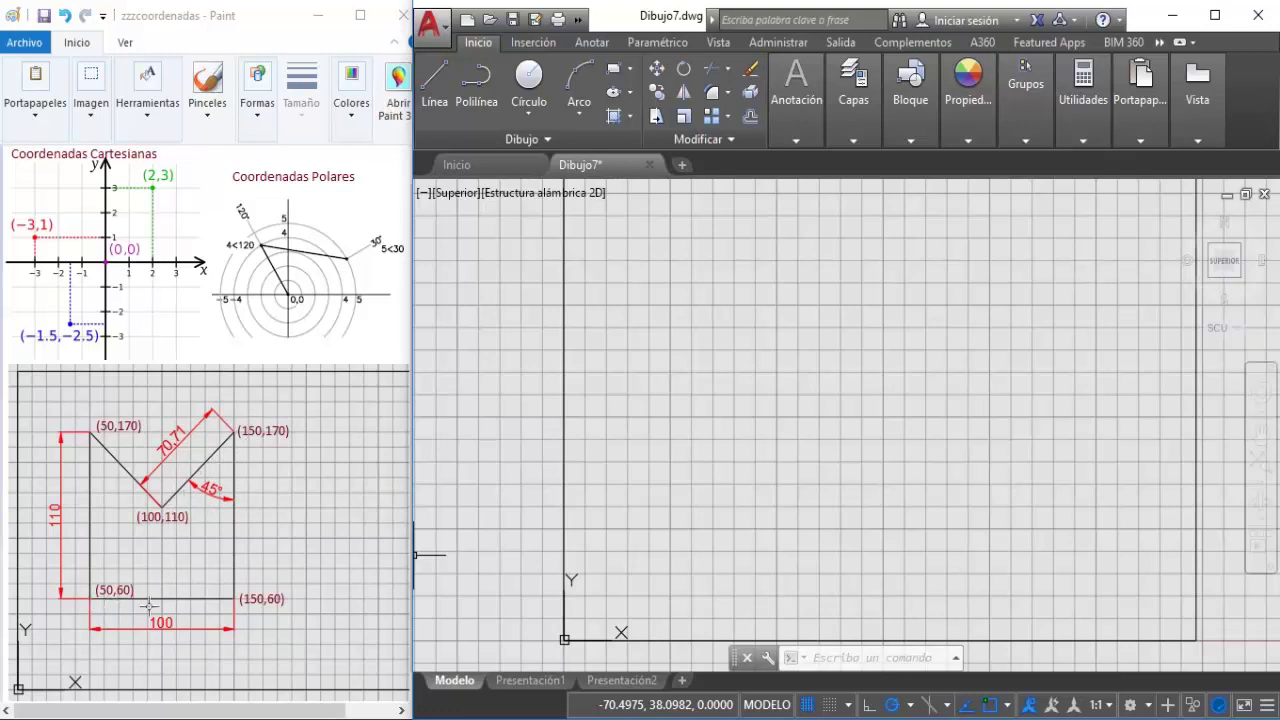
# Start a new line with its first point at 50,60.
pyautogui.click(431, 80)
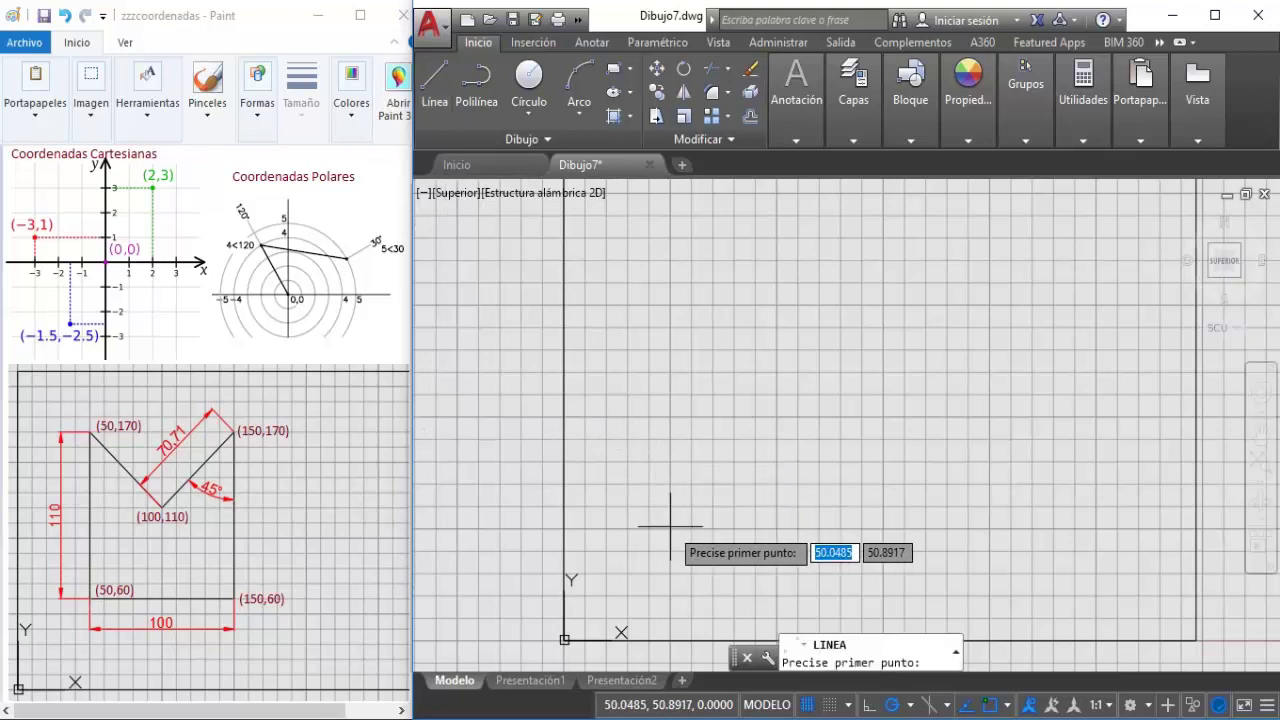
pyautogui.write('50')
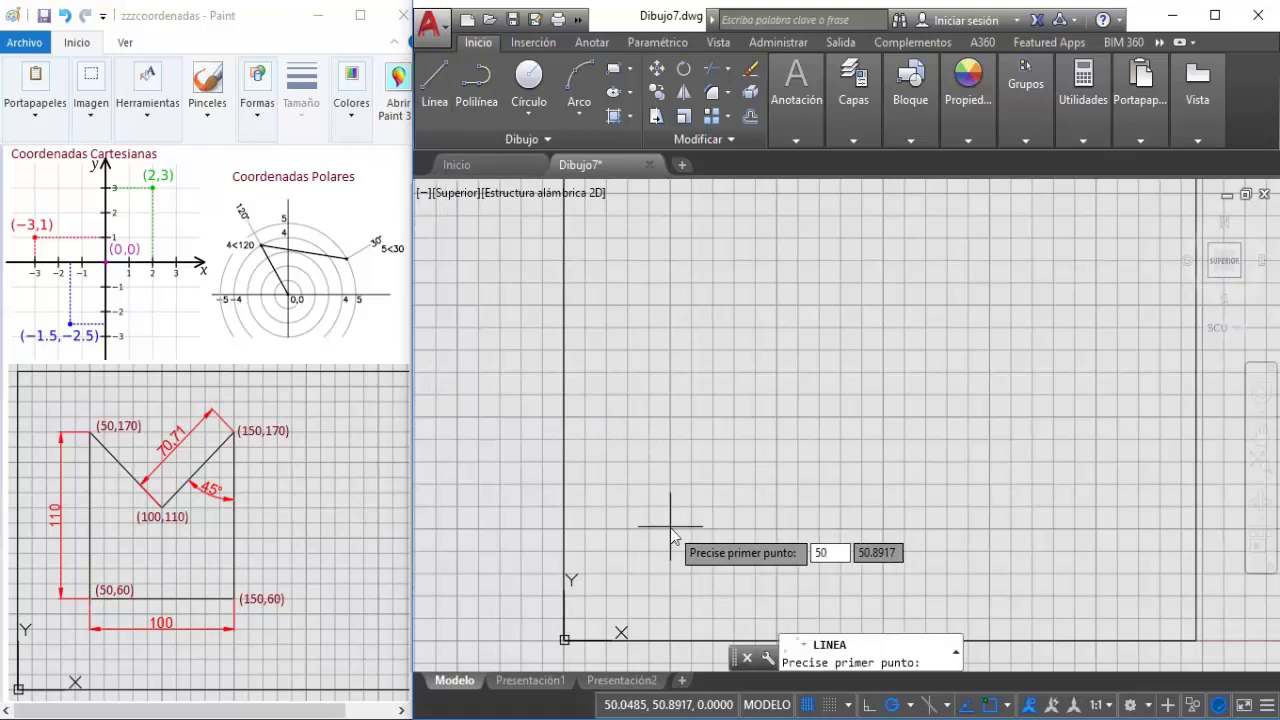
pyautogui.press('Tab')
pyautogui.write('60')
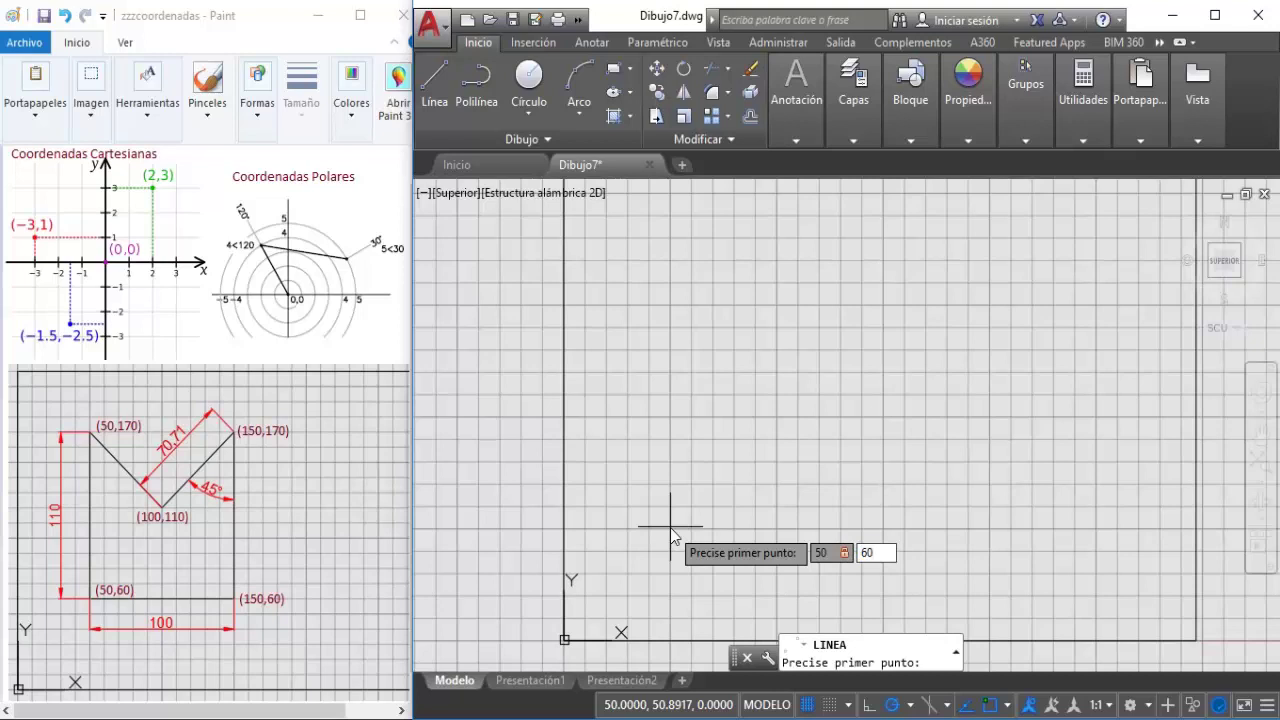
pyautogui.press('Return')
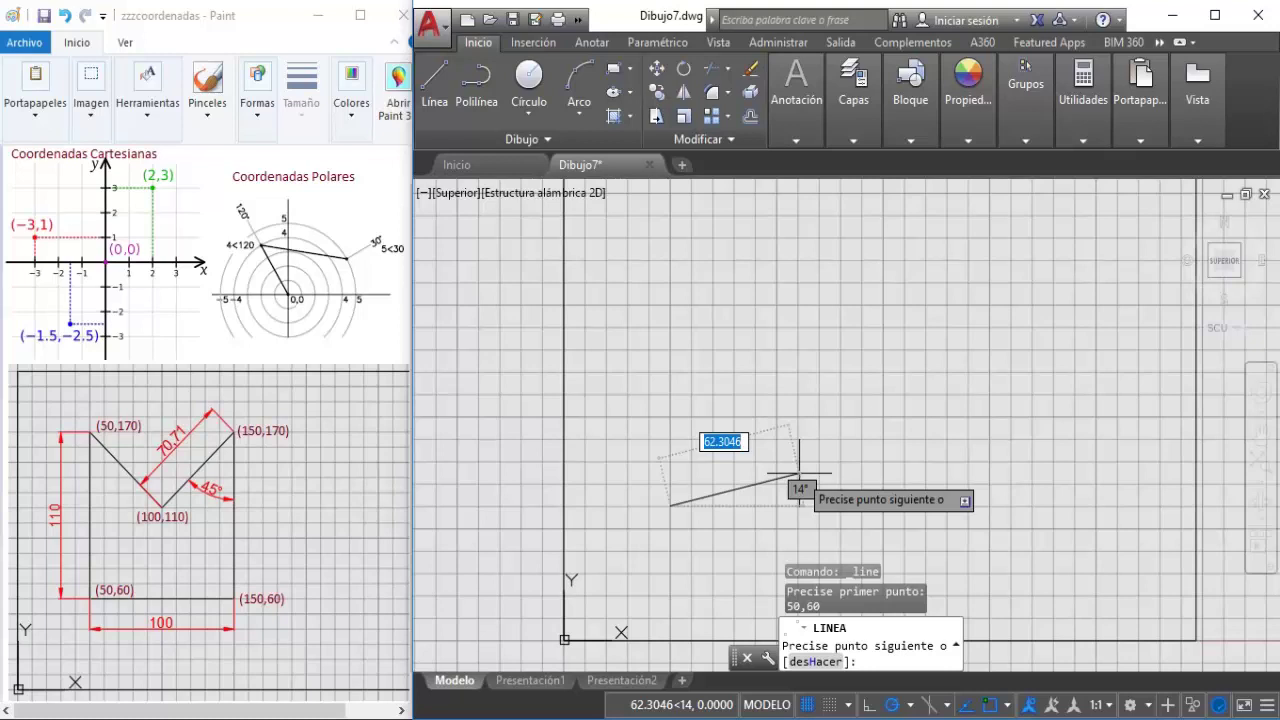
# Draw the 100-unit bottom edge at 0° and enter 110 as the right side's length.
pyautogui.write('100')
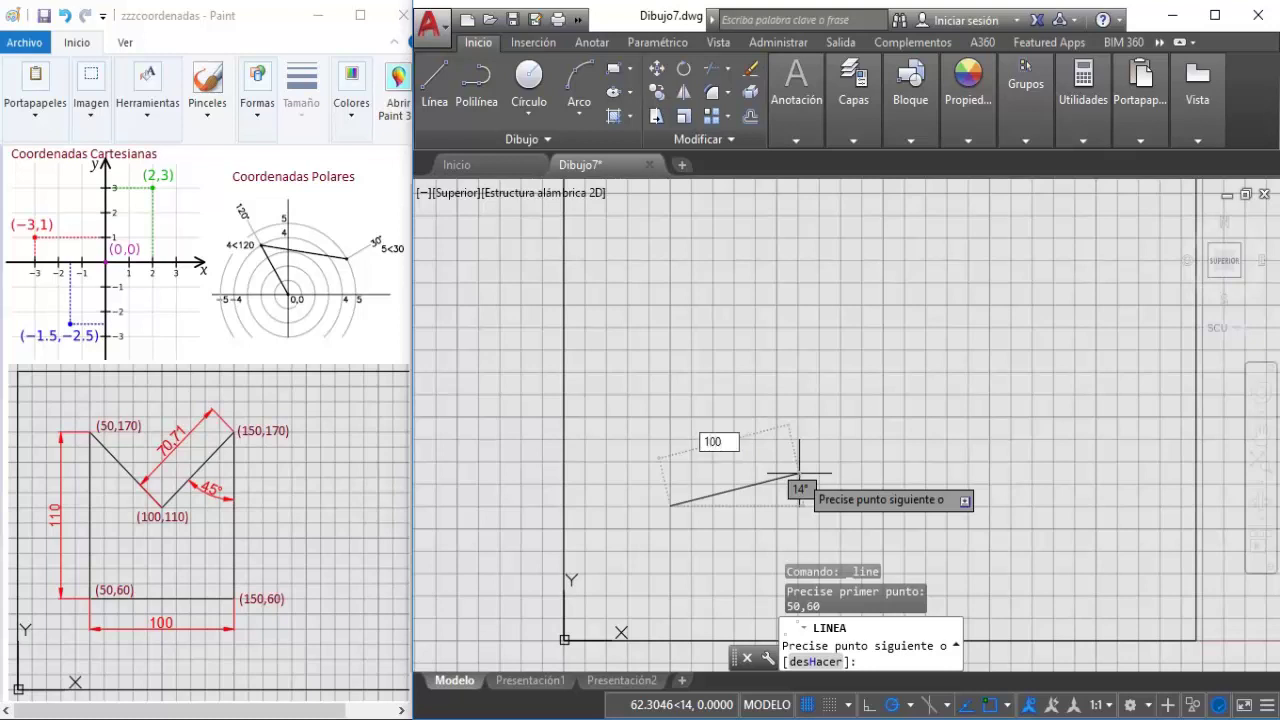
pyautogui.press('Tab')
pyautogui.write('0')
pyautogui.press('Return')
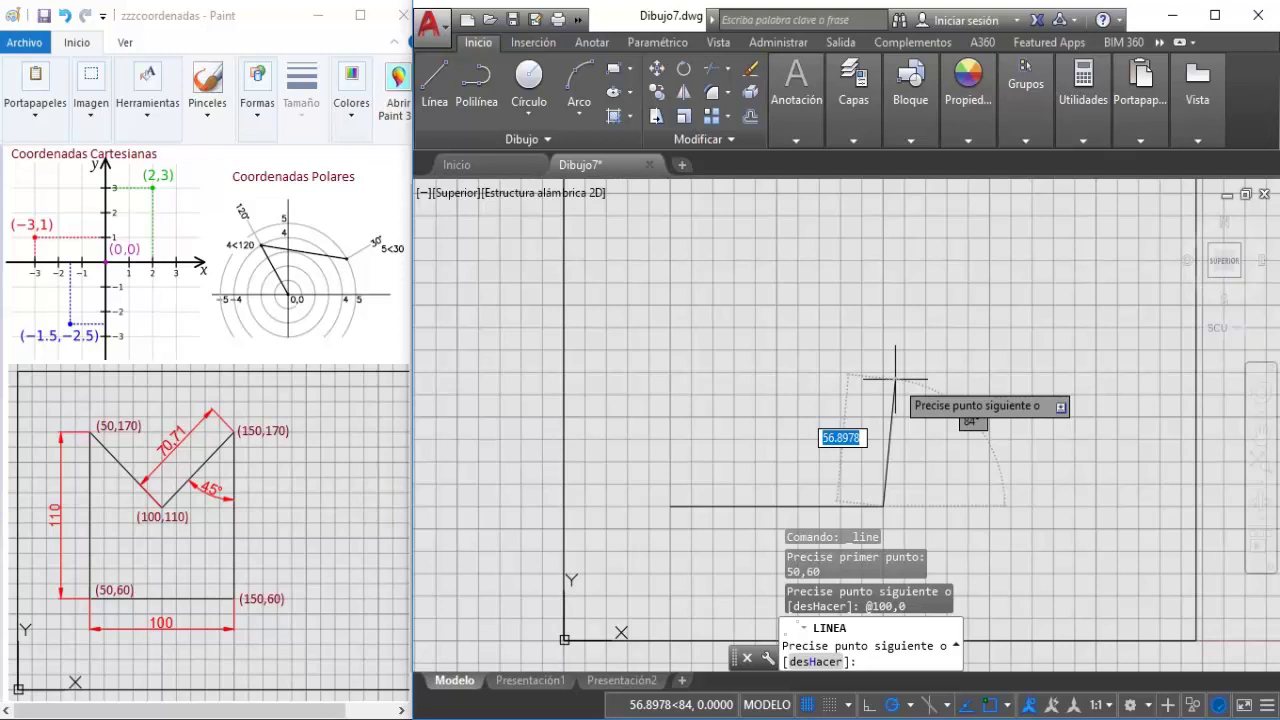
pyautogui.write('110')
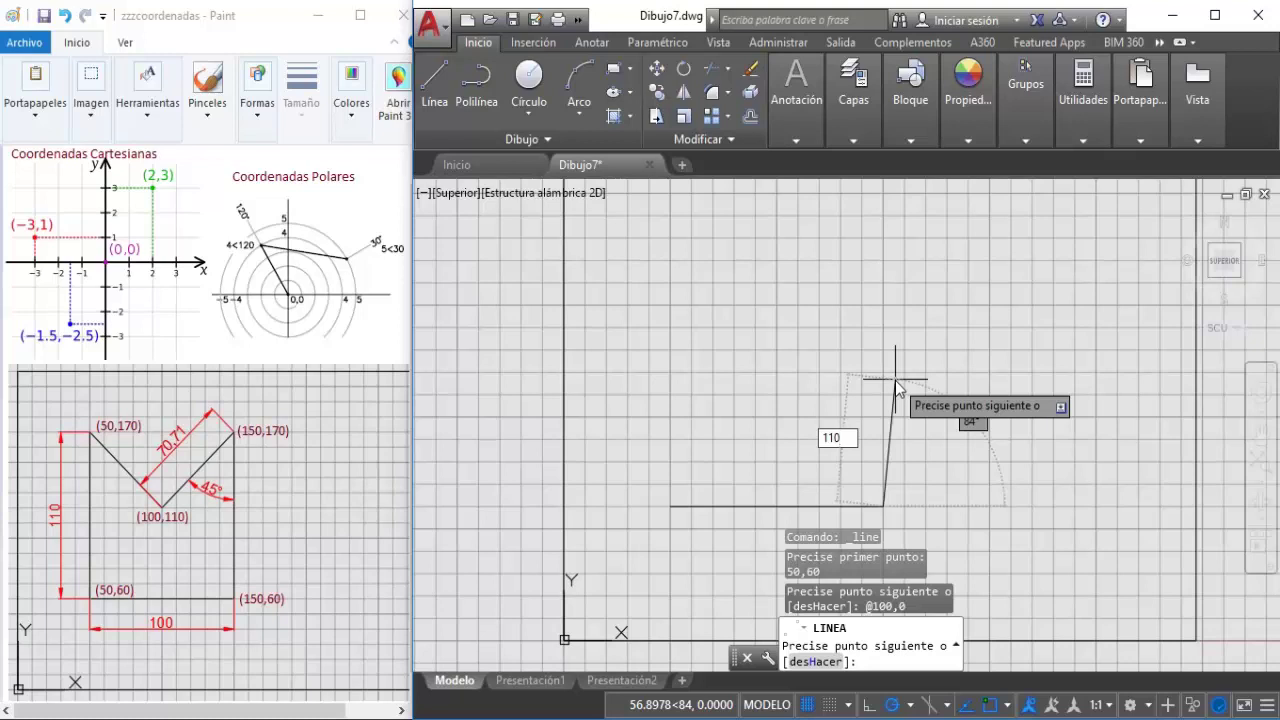
pyautogui.press('Tab')
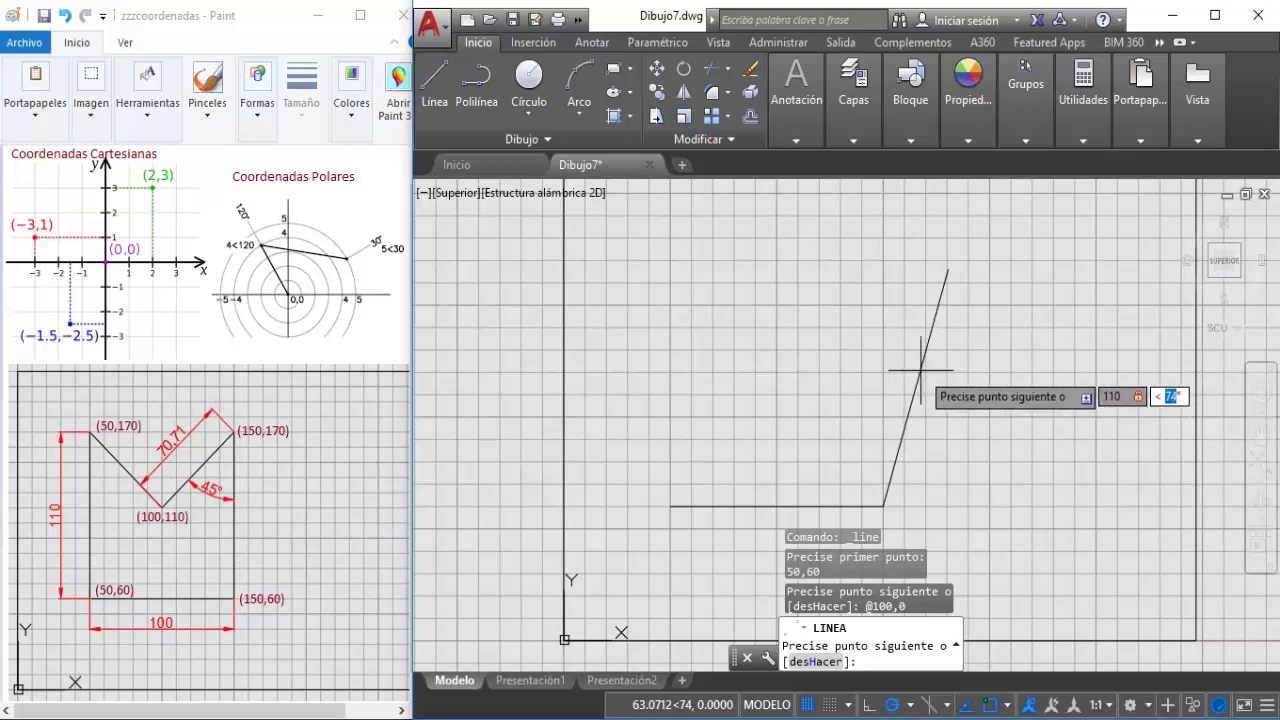
# Finish the vertical right side, then draw the 70.71 diagonal at 225° down to notch point 100,110.
pyautogui.write('90')
pyautogui.press('Return')
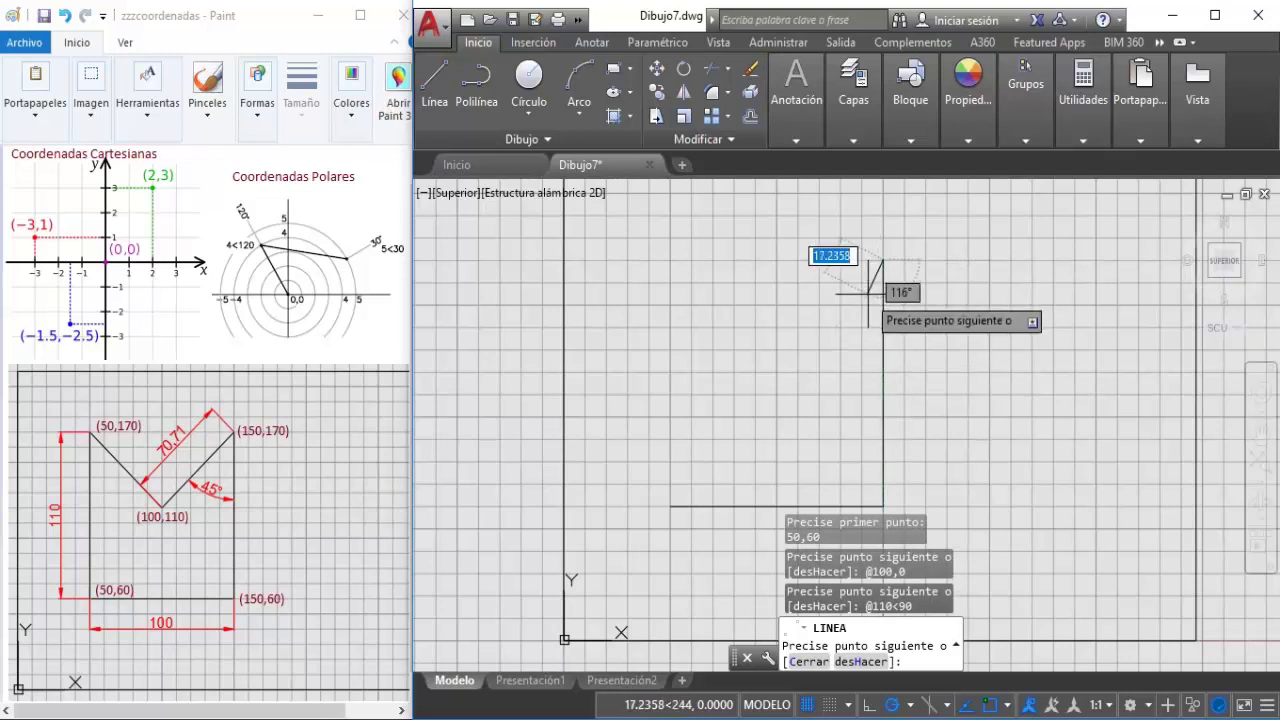
pyautogui.press('Return')
pyautogui.press('Return')
pyautogui.press('Return')
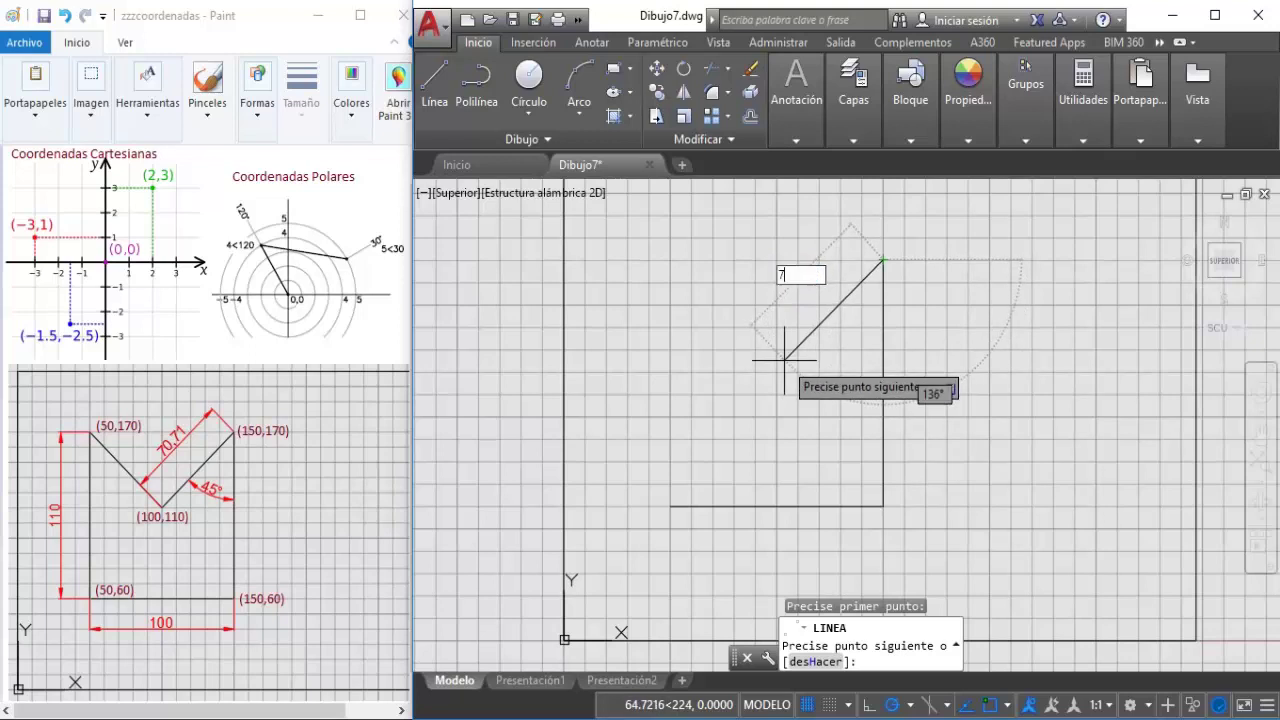
pyautogui.write('70.71')
pyautogui.press('Tab')
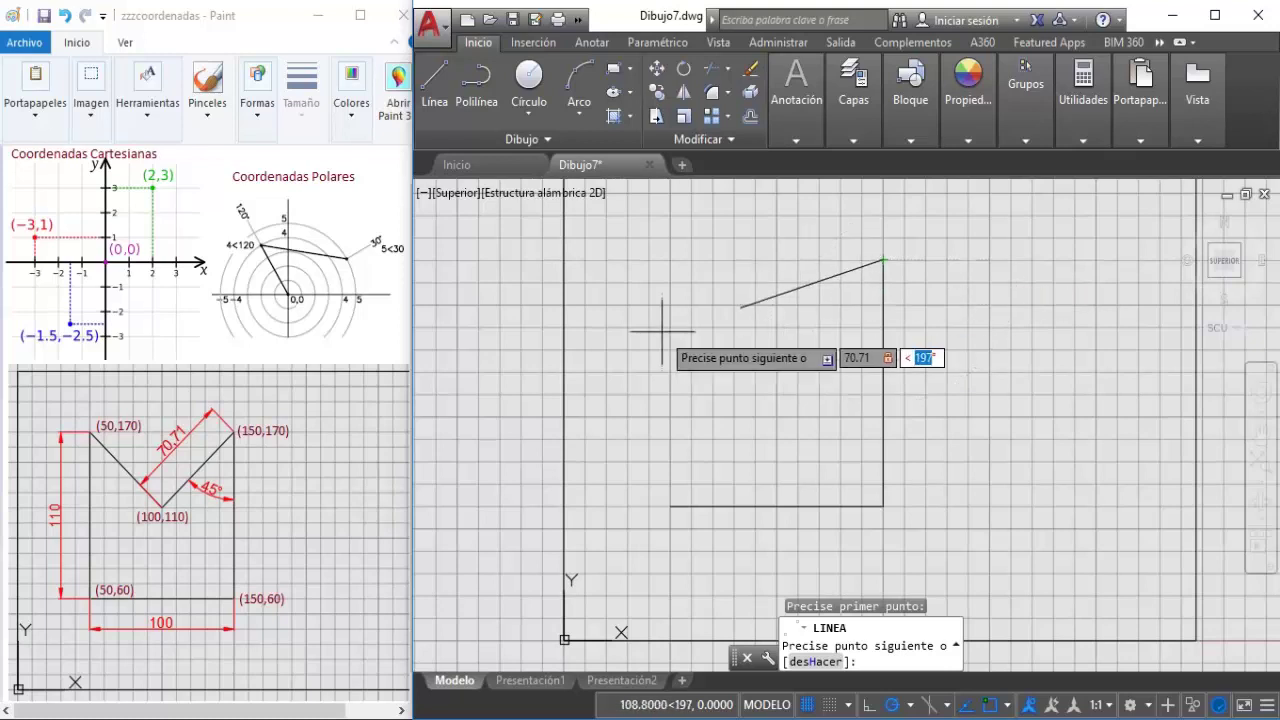
pyautogui.write('2')
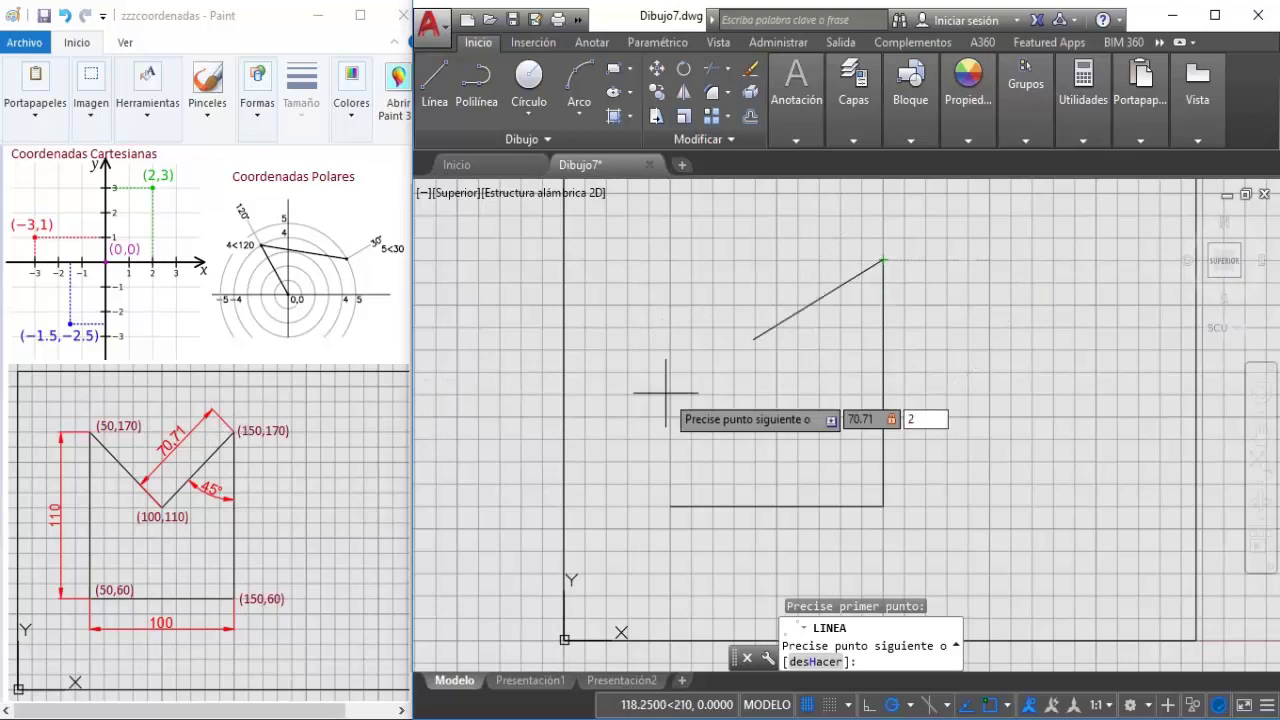
pyautogui.write('25')
pyautogui.press('Return')
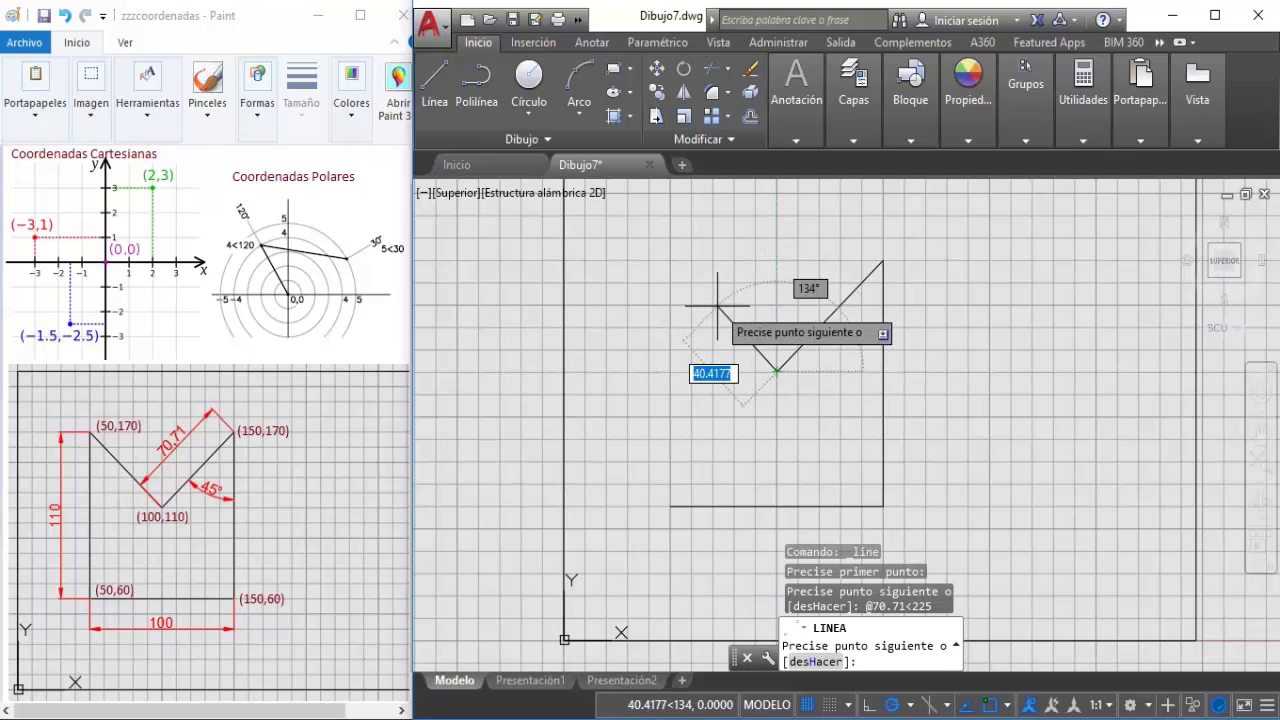
# Draw the 70.71 diagonal at 135° and end the left side at corner 50,60.
pyautogui.write('70.71')
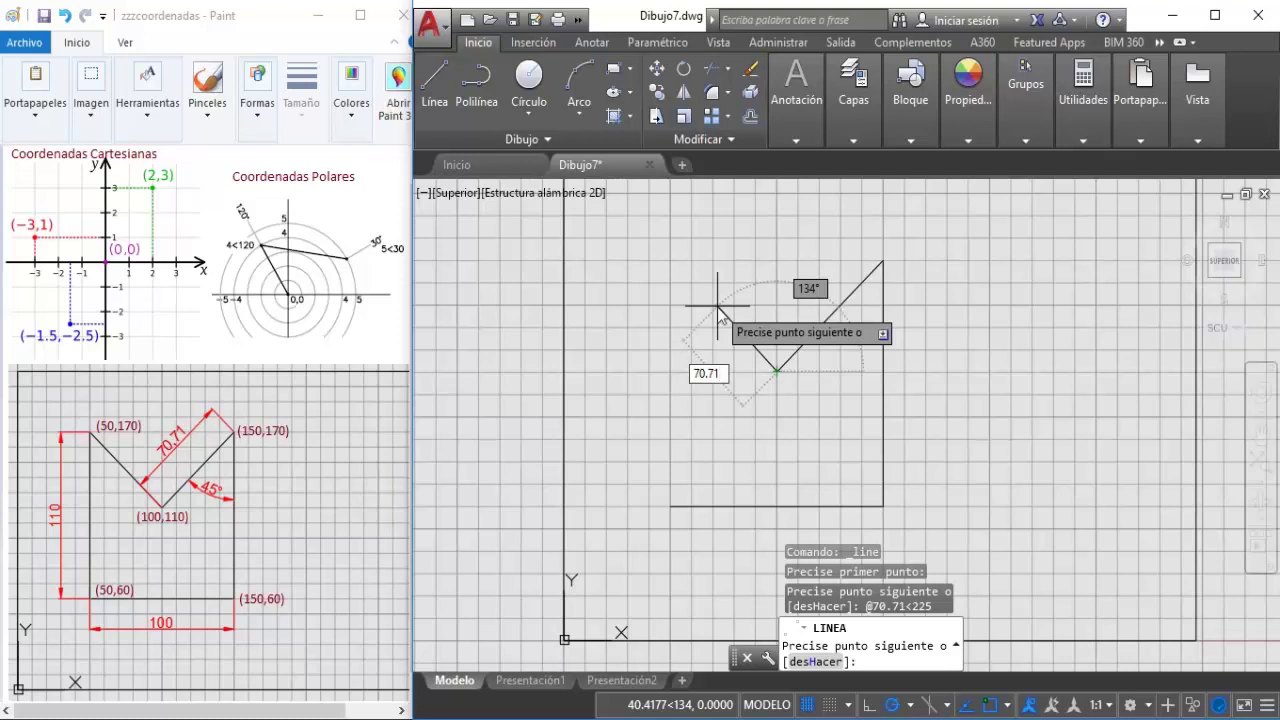
pyautogui.press('Tab')
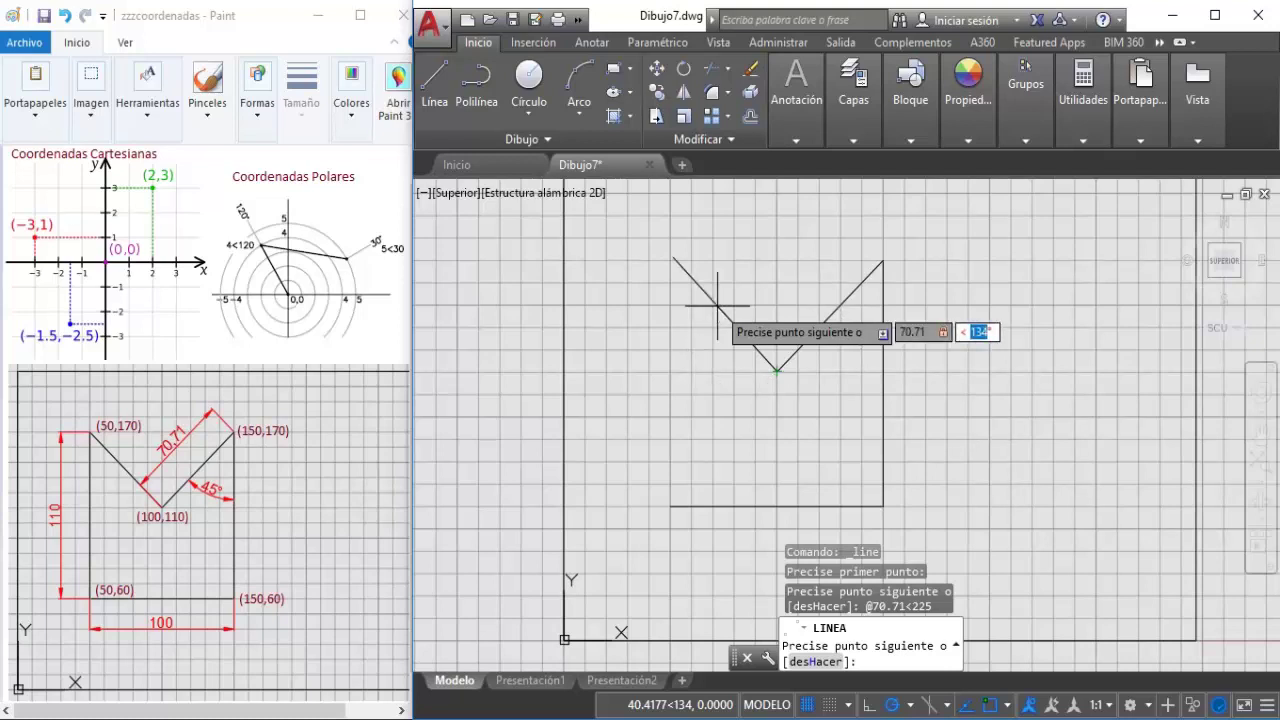
pyautogui.write('13')
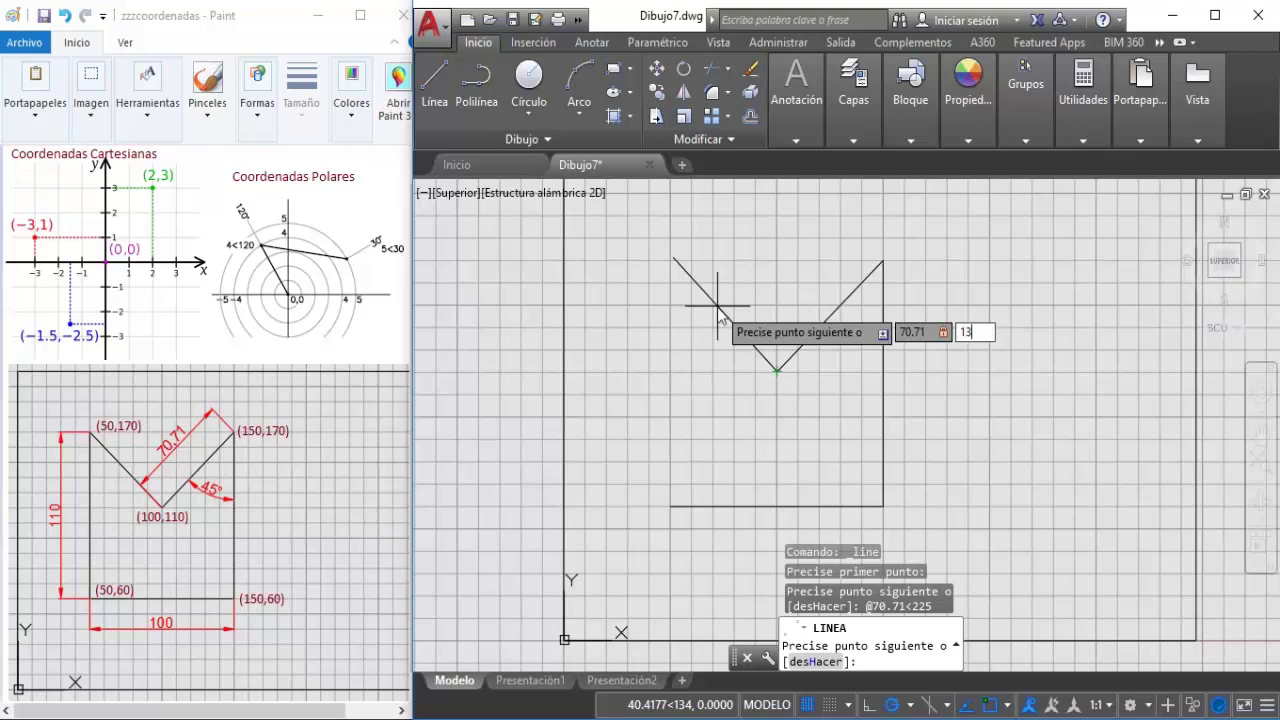
pyautogui.press('Return')
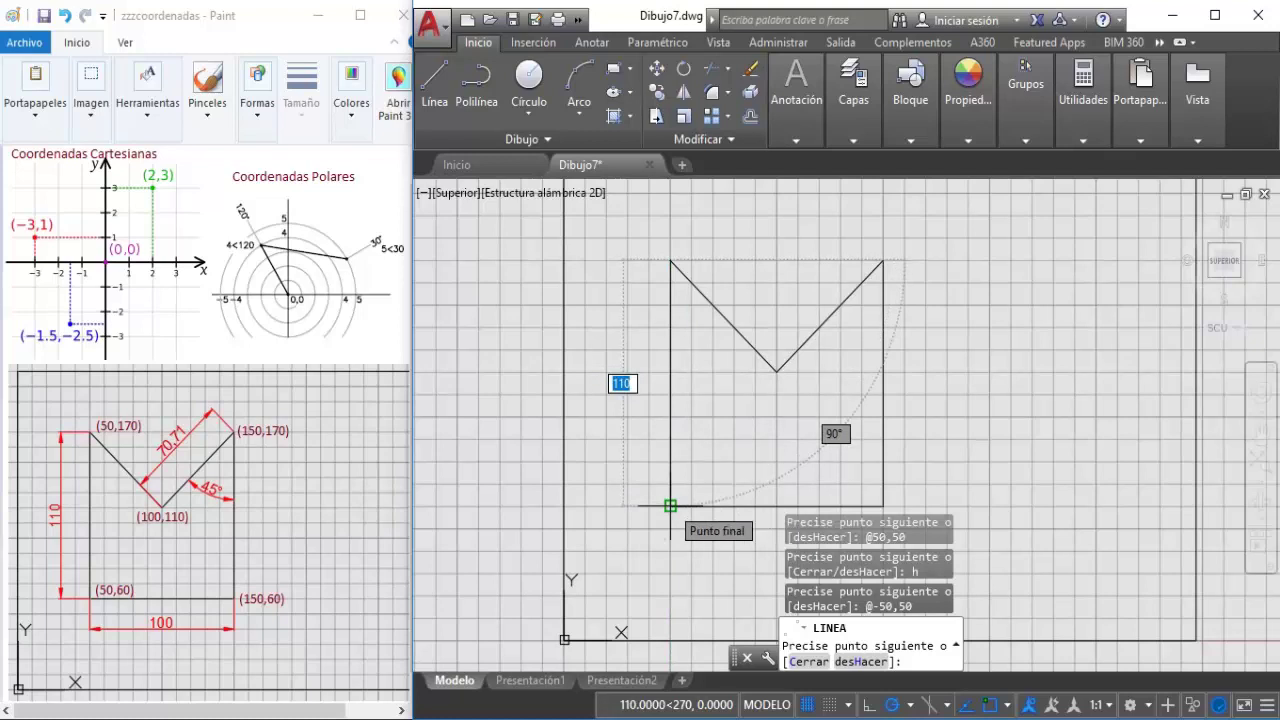
pyautogui.click(670, 506)
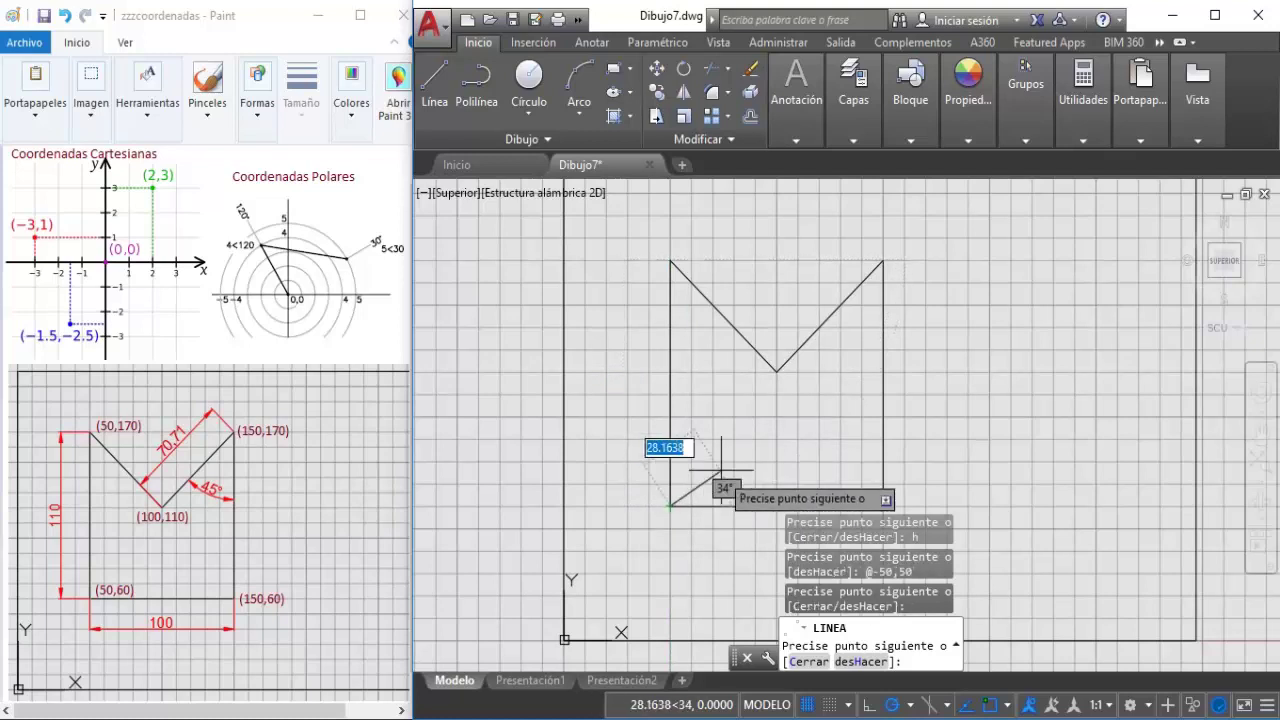
pyautogui.press('Escape')
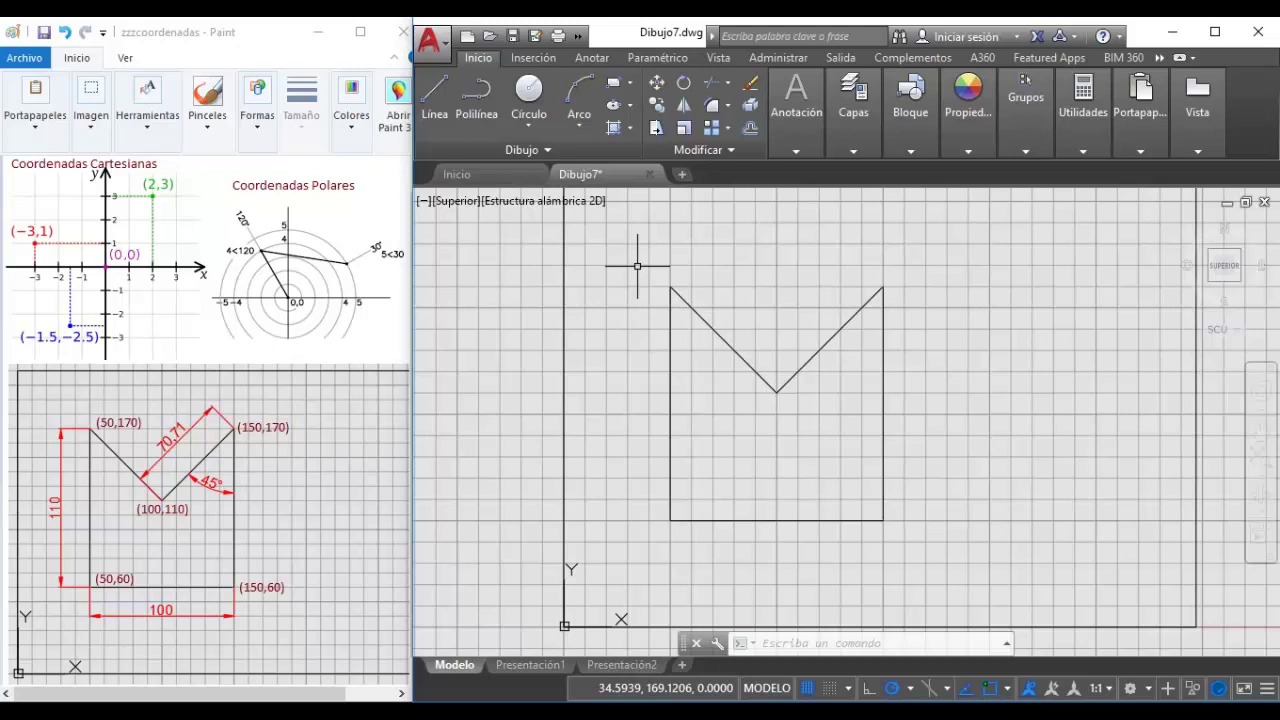
# Window-select the whole V-notched shape and delete it.
pyautogui.click(637, 266)
pyautogui.click(954, 550)
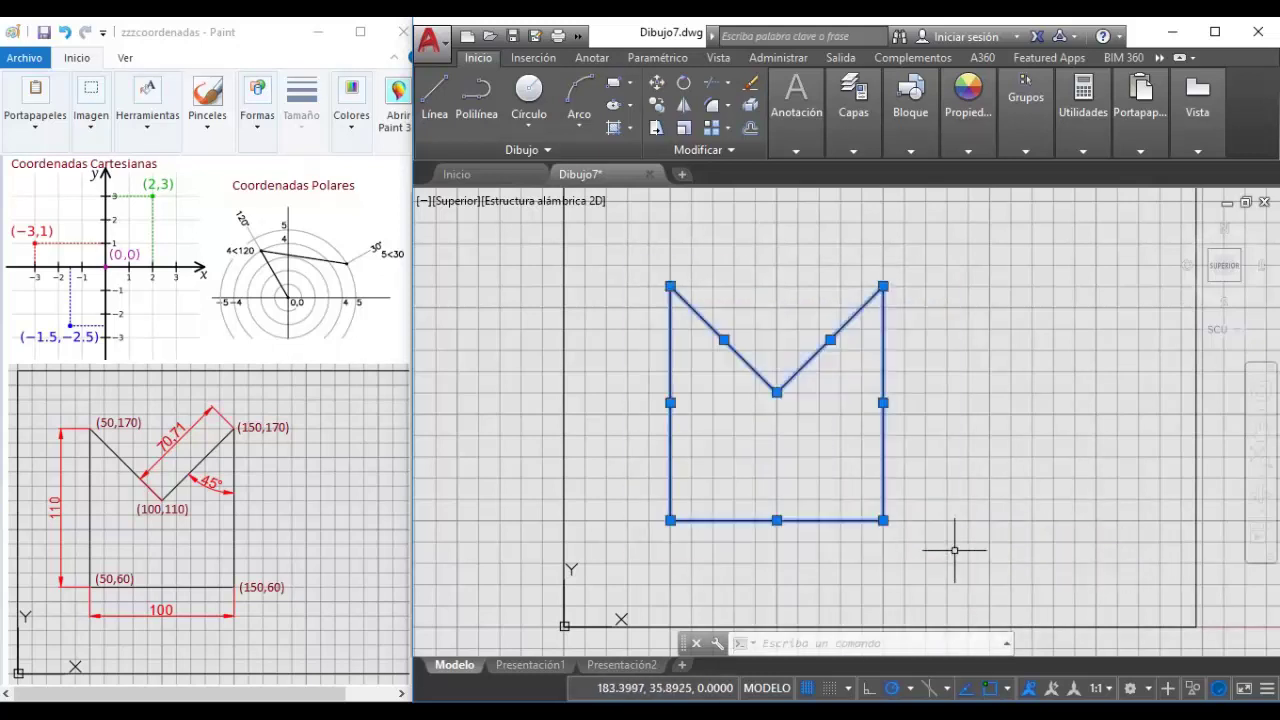
pyautogui.press('Delete')
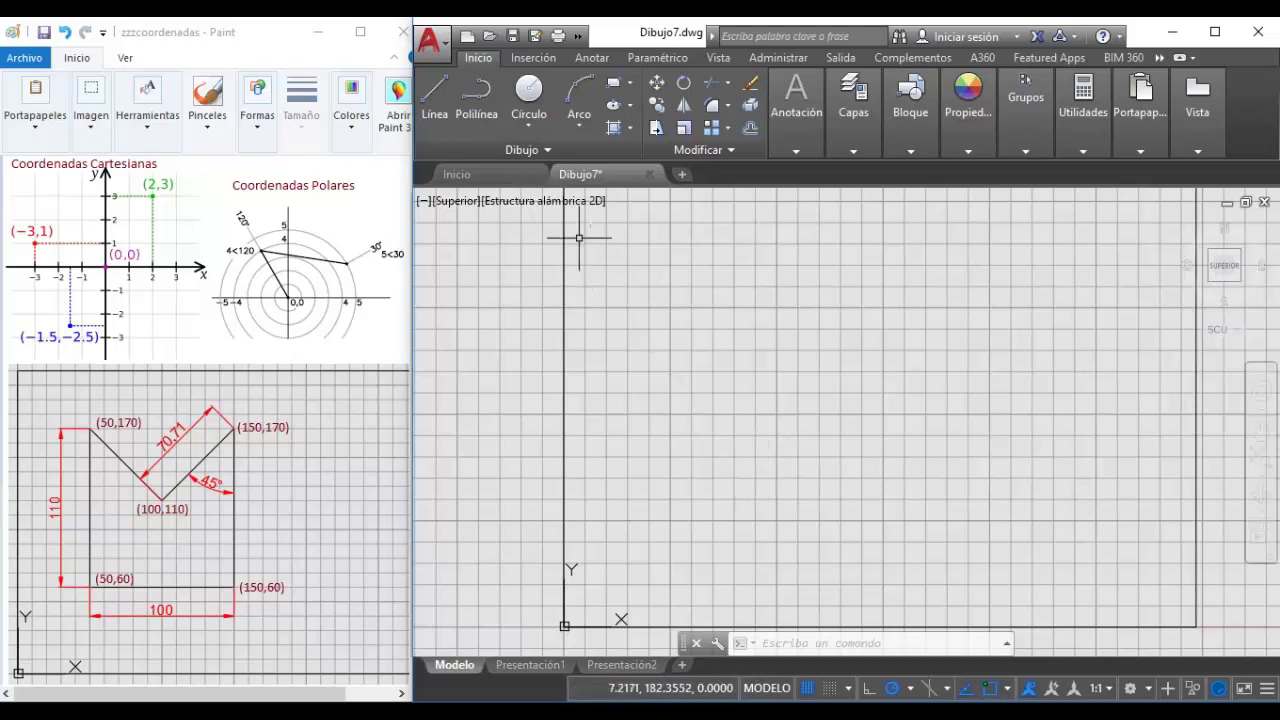
# Start a line at 50,60 and draw the 100-unit horizontal bottom edge.
pyautogui.click(434, 92)
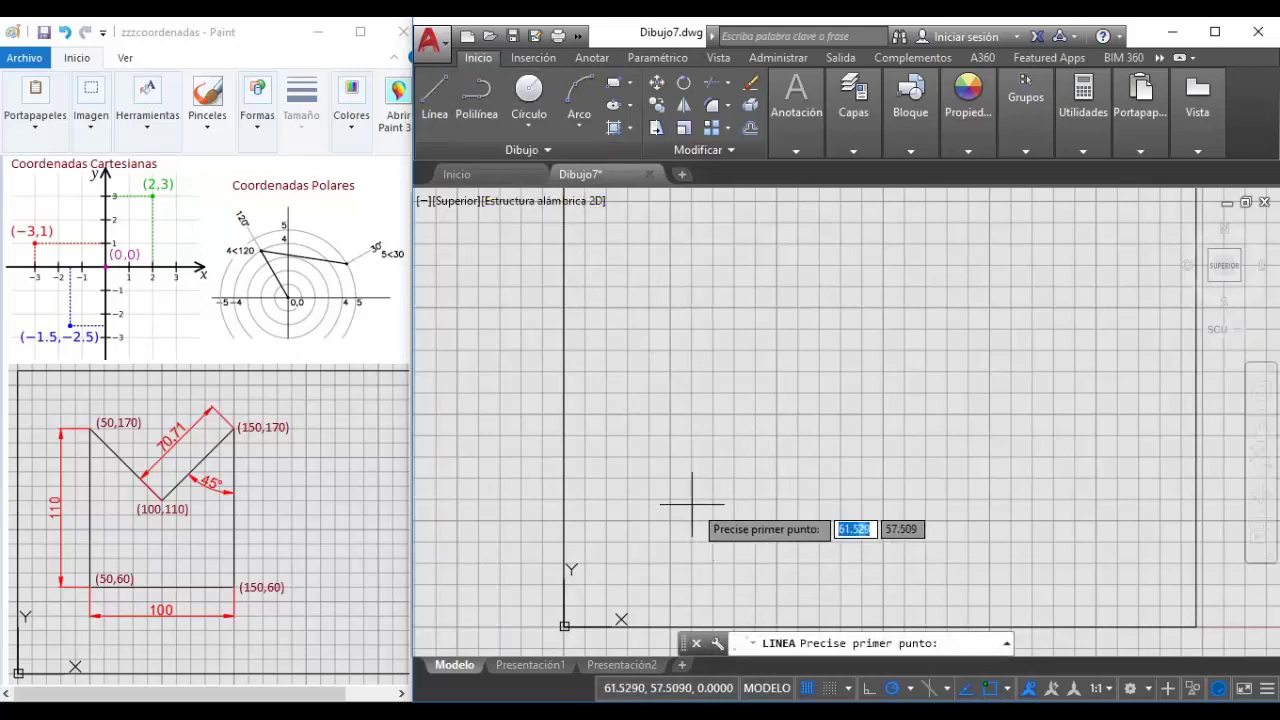
pyautogui.write('5')
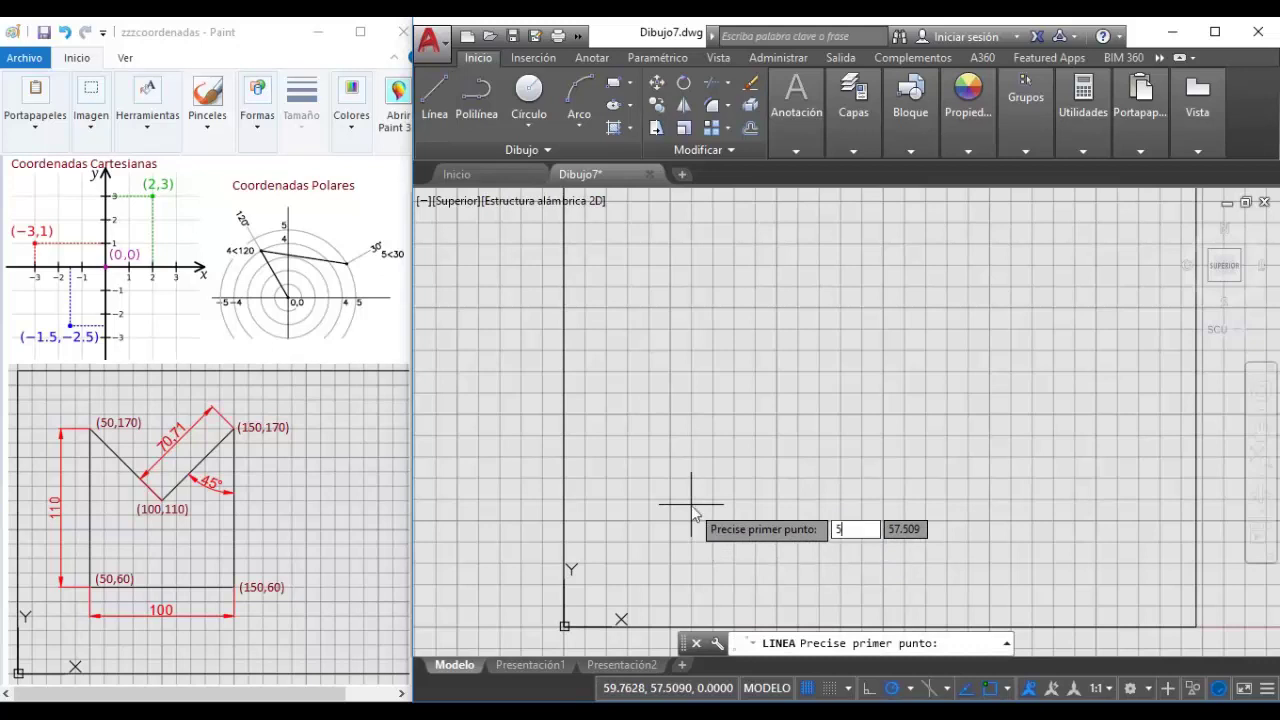
pyautogui.write('0')
pyautogui.press('Tab')
pyautogui.write('60')
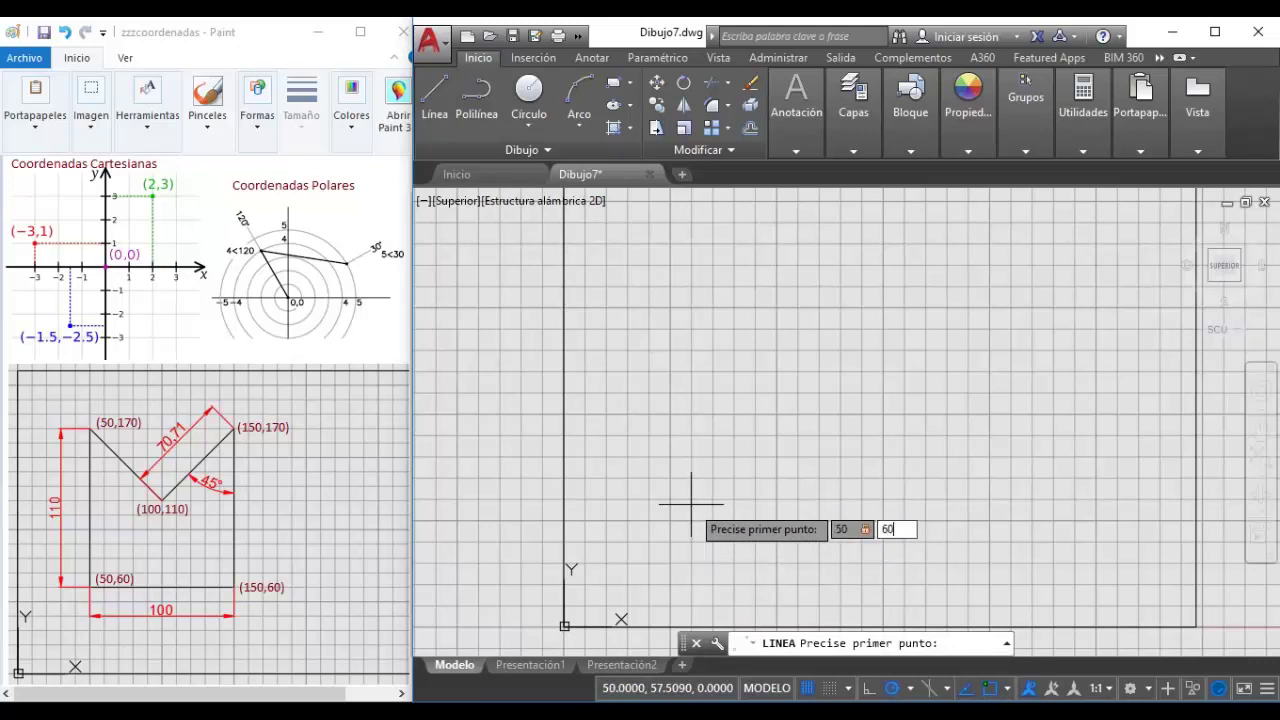
pyautogui.press('Return')
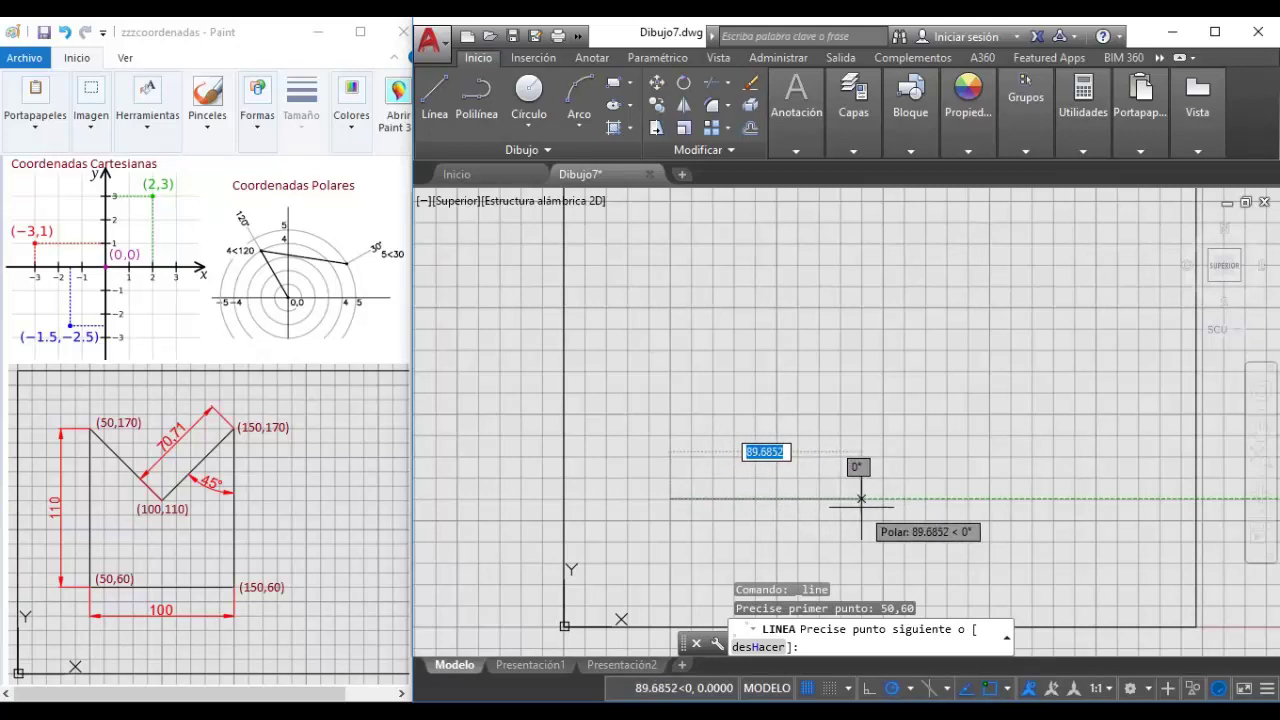
pyautogui.write('100')
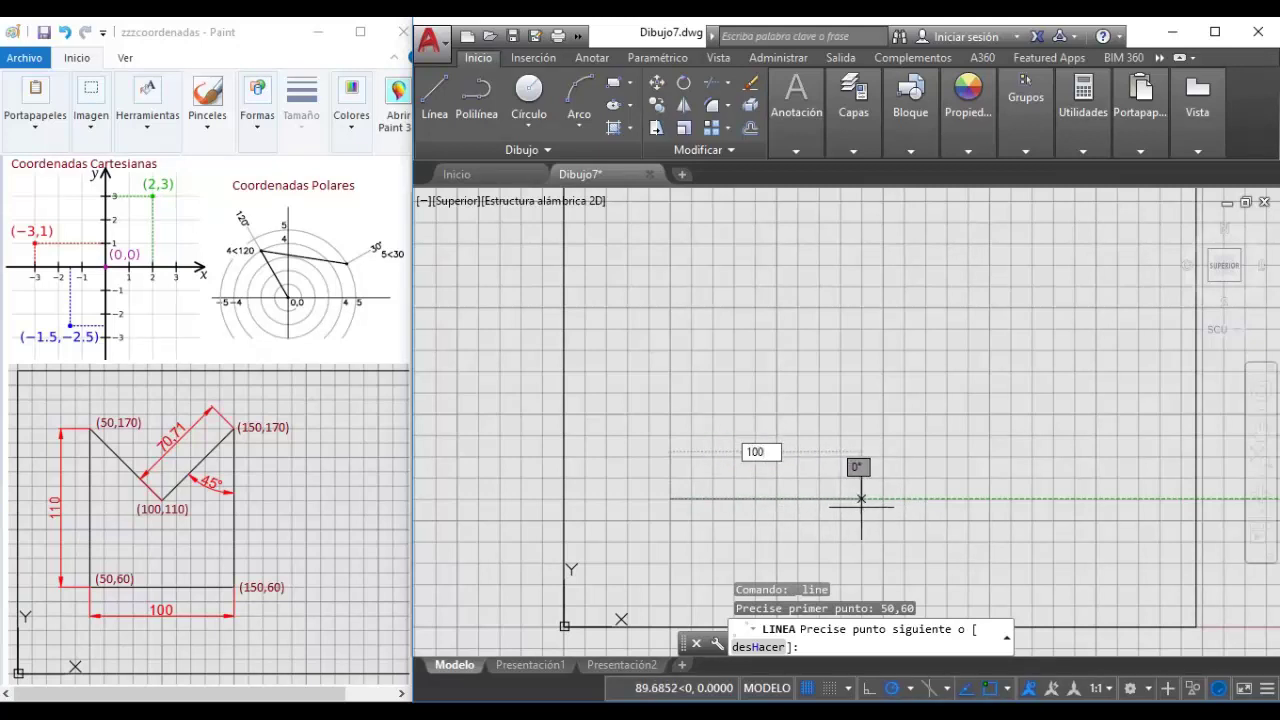
pyautogui.press('Return')
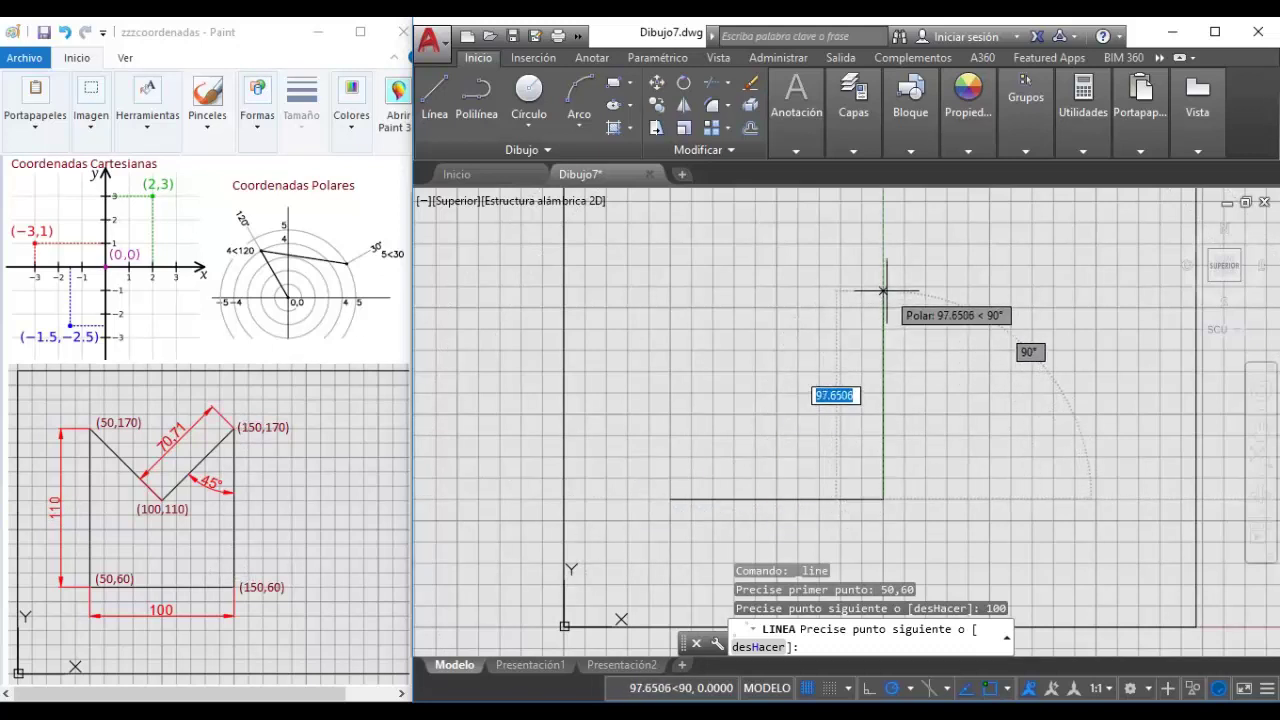
# Draw the 110-unit right side upward and lock 70.71 as the next diagonal's length.
pyautogui.write('110')
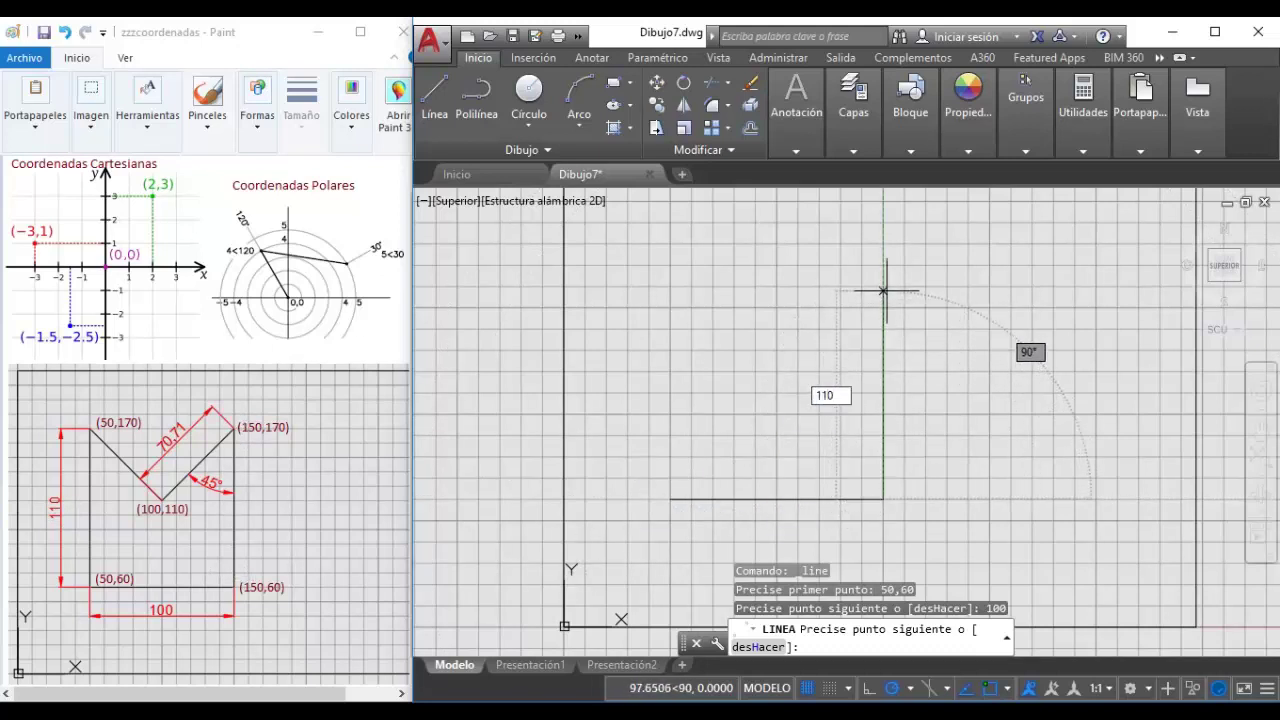
pyautogui.press('Return')
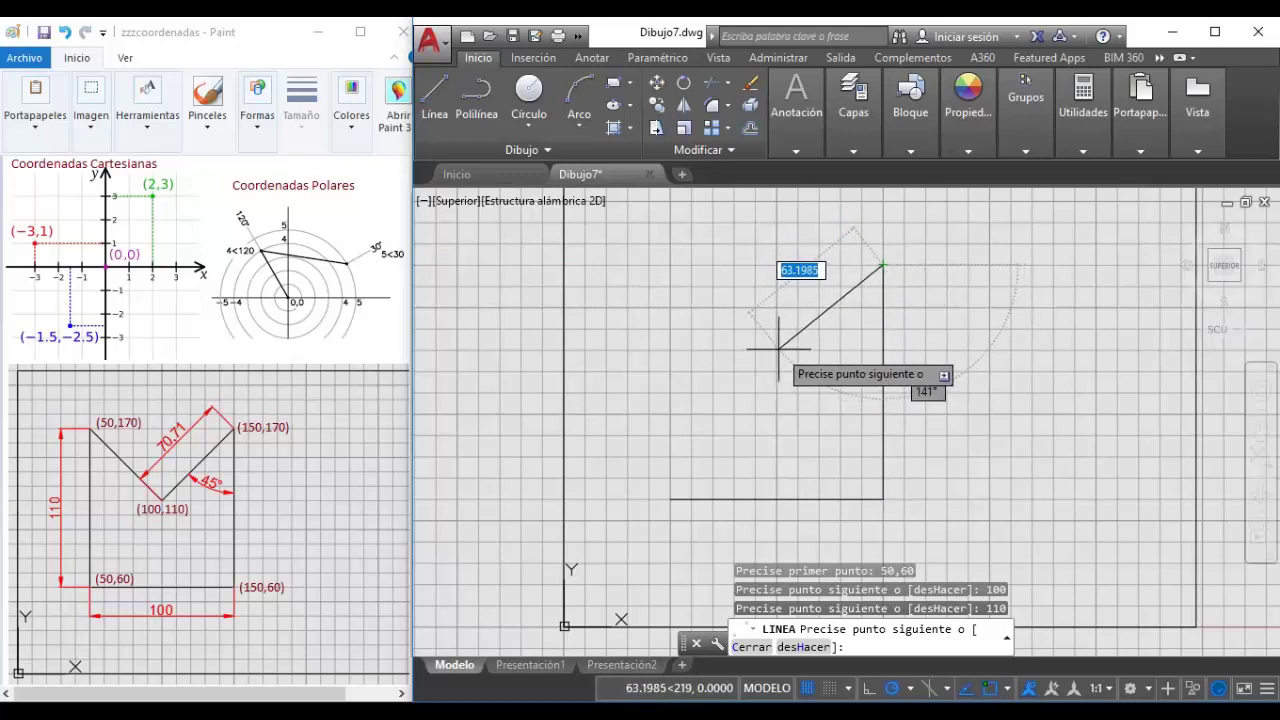
pyautogui.write('70.71')
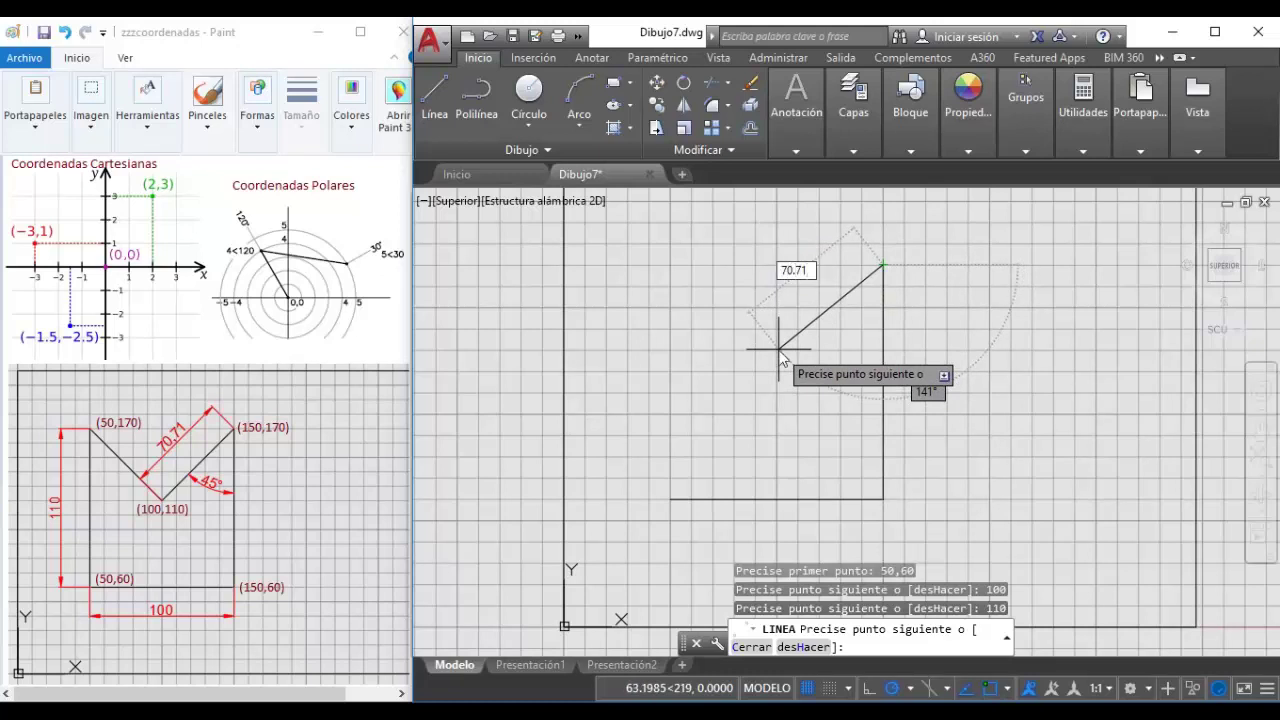
pyautogui.press('Tab')
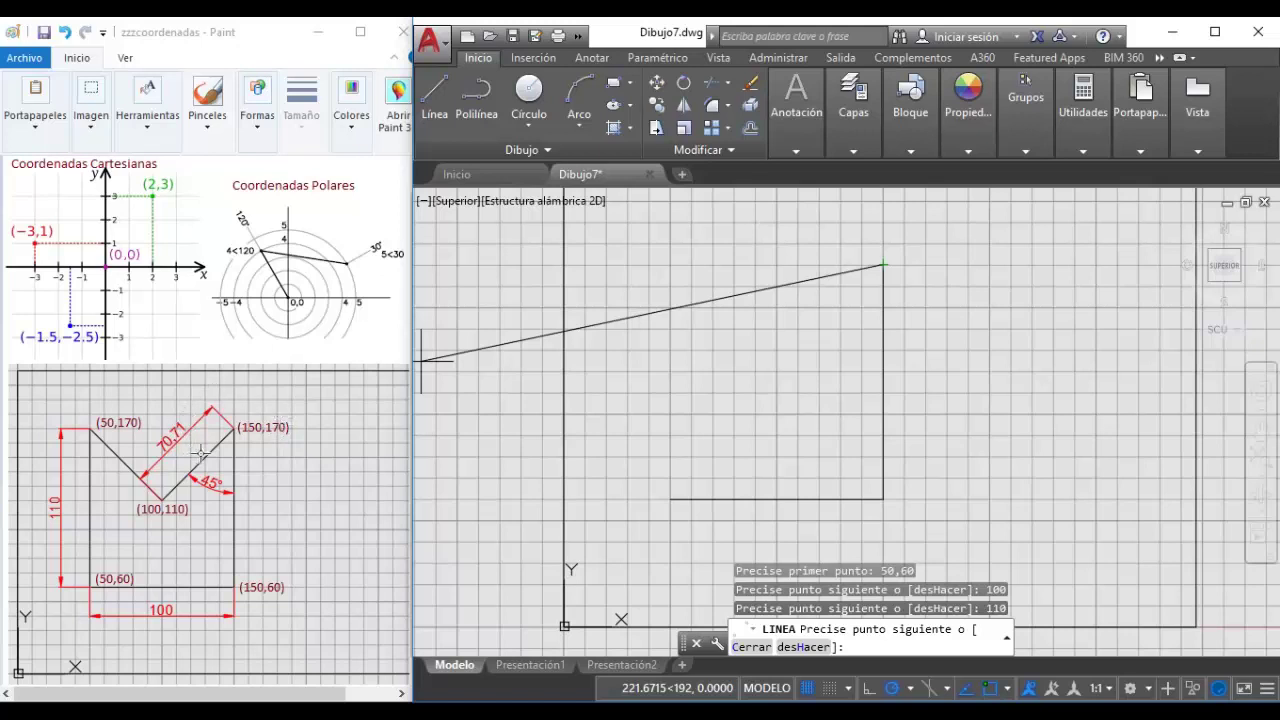
# Add the 70.71 diagonals at 225° and 135°, then close the outline with C.
pyautogui.write('70.71')
pyautogui.press('Tab')
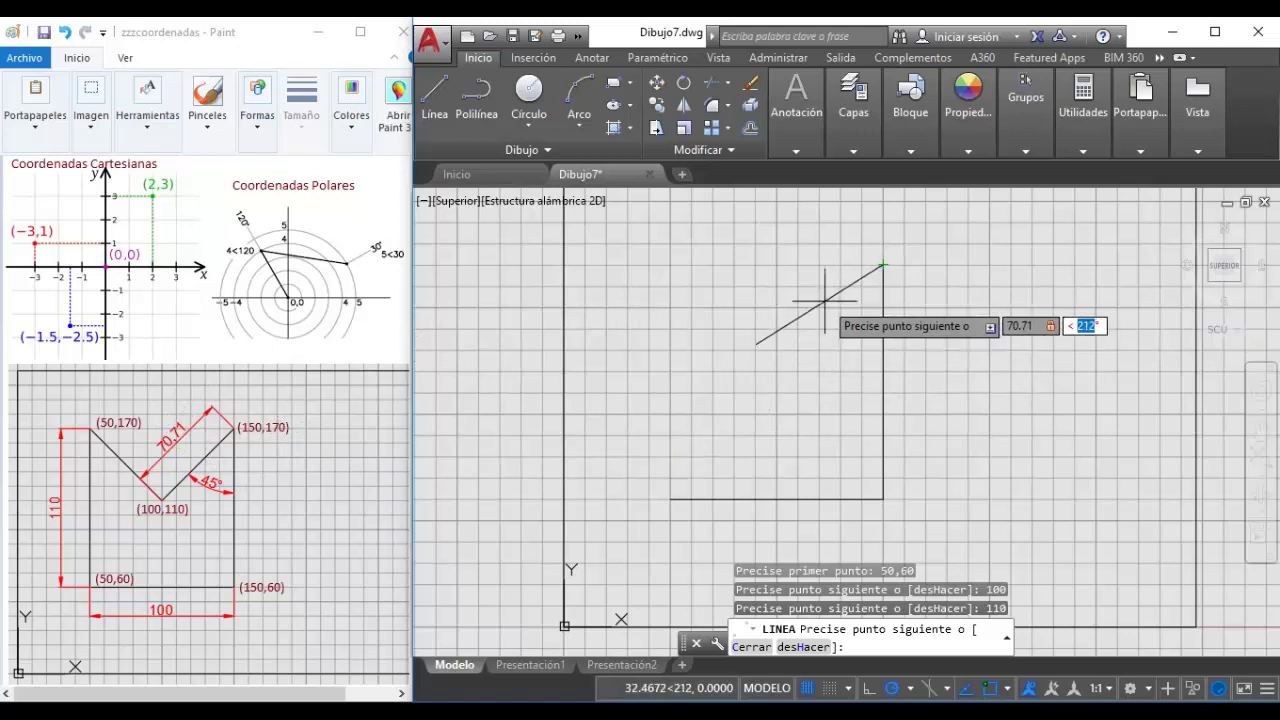
pyautogui.write('22')
pyautogui.press('Return')
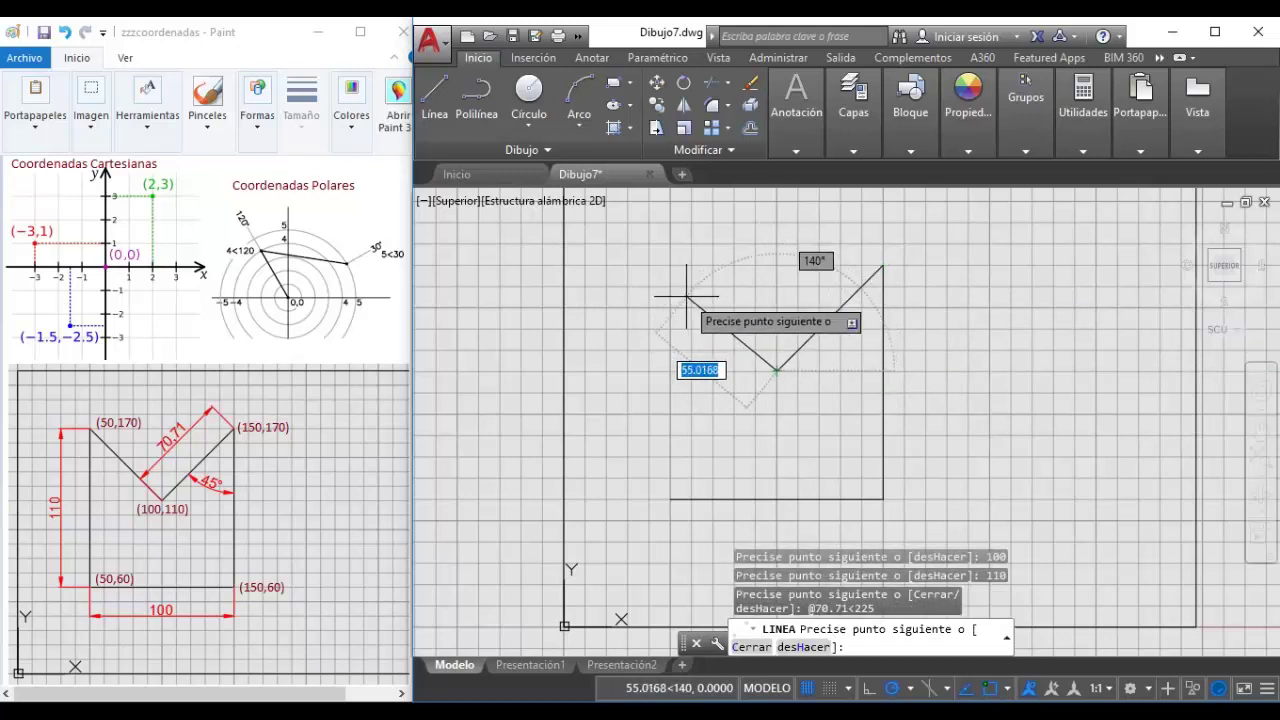
pyautogui.write('7')
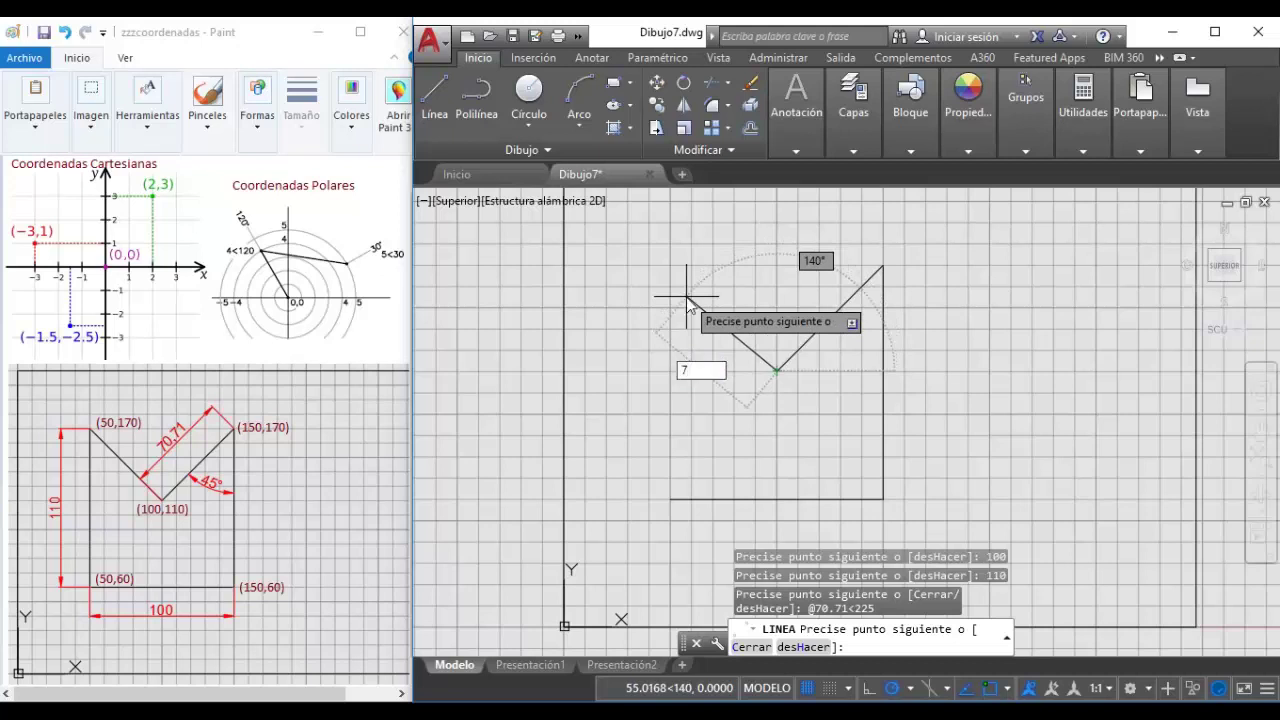
pyautogui.write('0.71')
pyautogui.press('Tab')
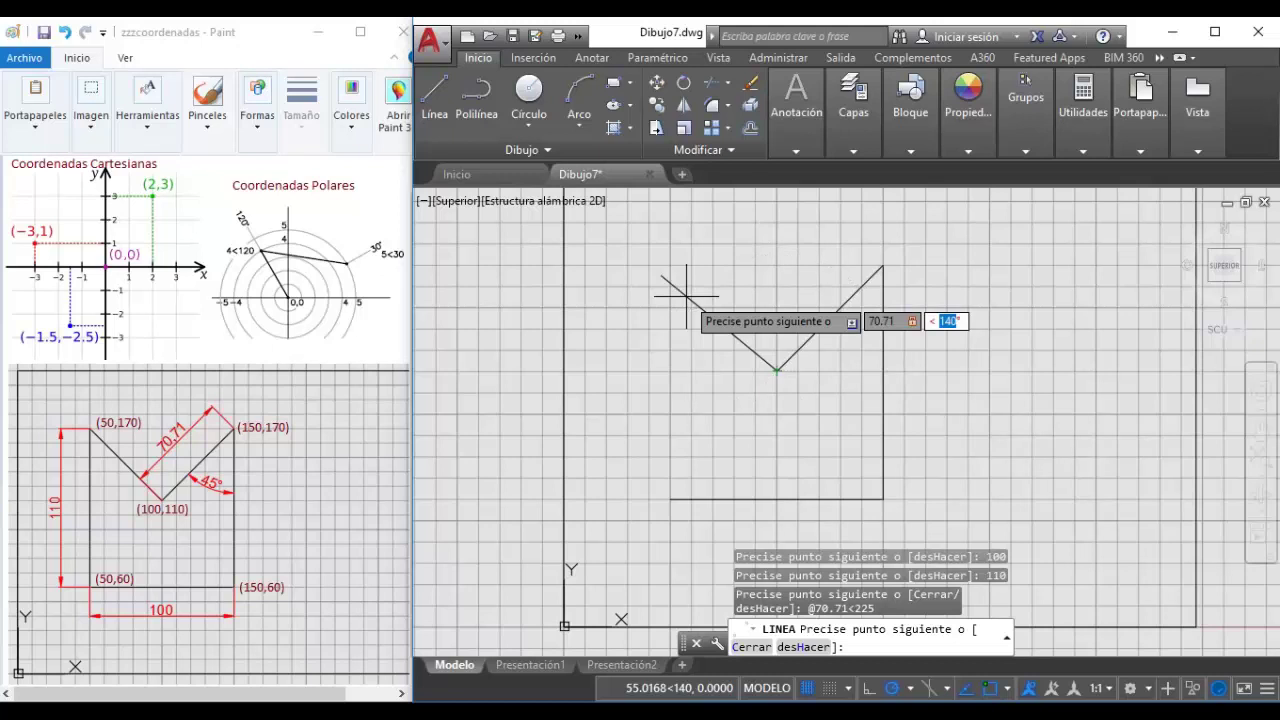
pyautogui.write('135')
pyautogui.press('Return')
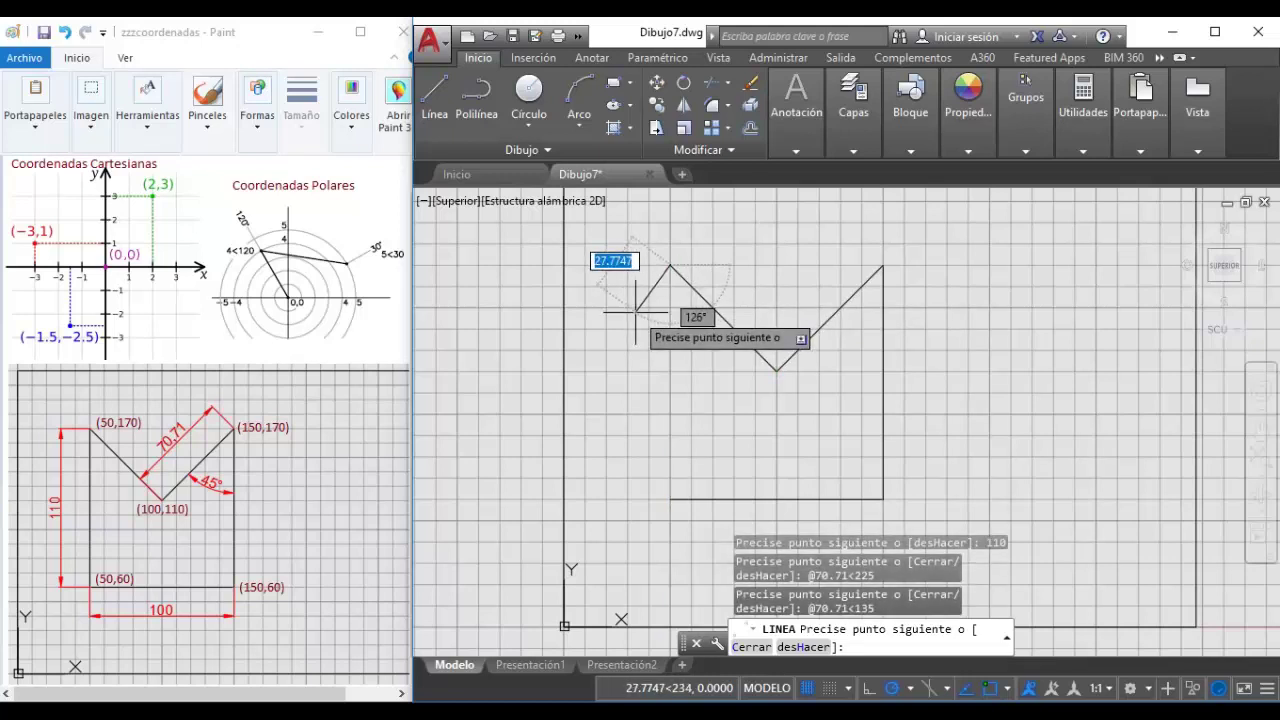
pyautogui.write('c')
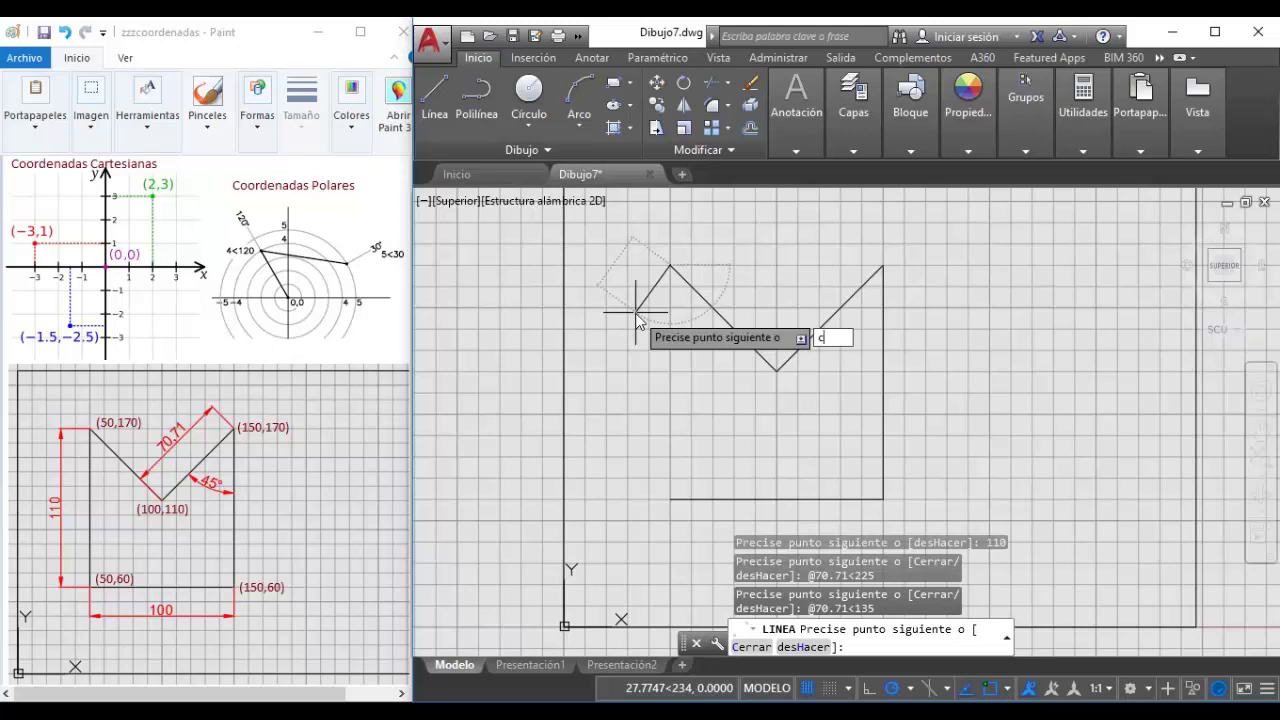
pyautogui.press('Return')
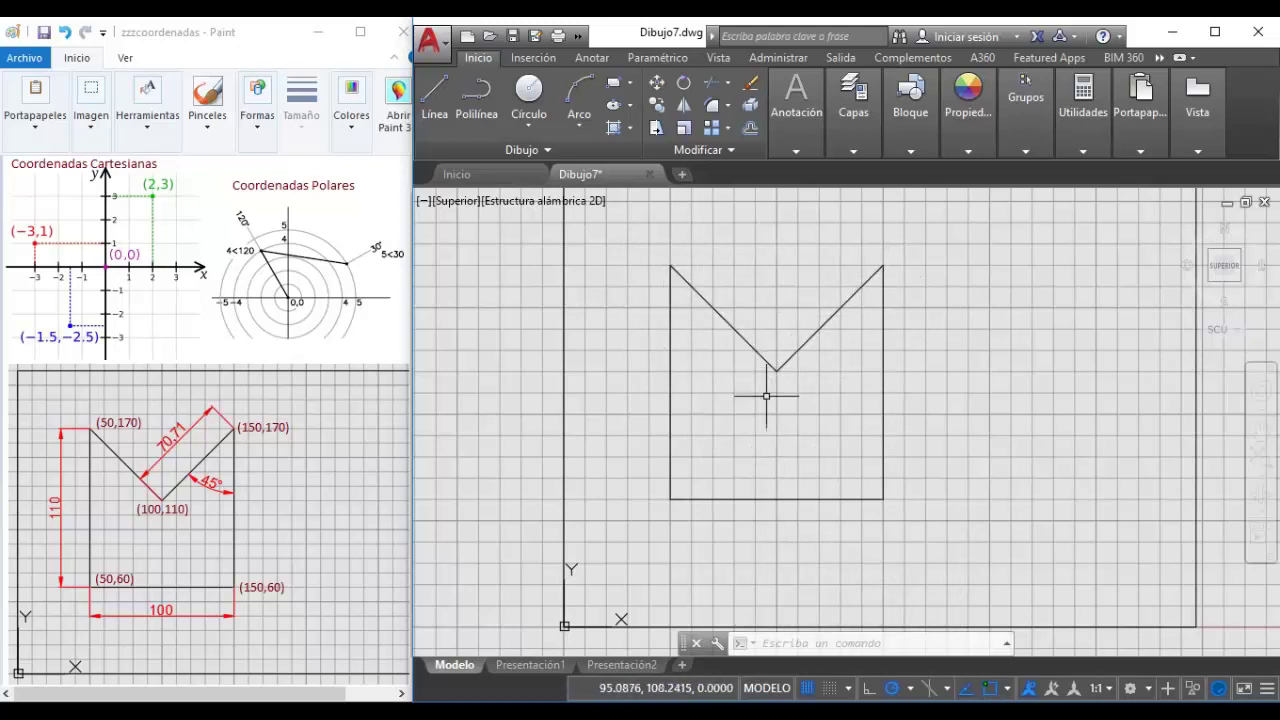
# Window-select the five-line V-notched outline and delete it.
pyautogui.click(617, 243)
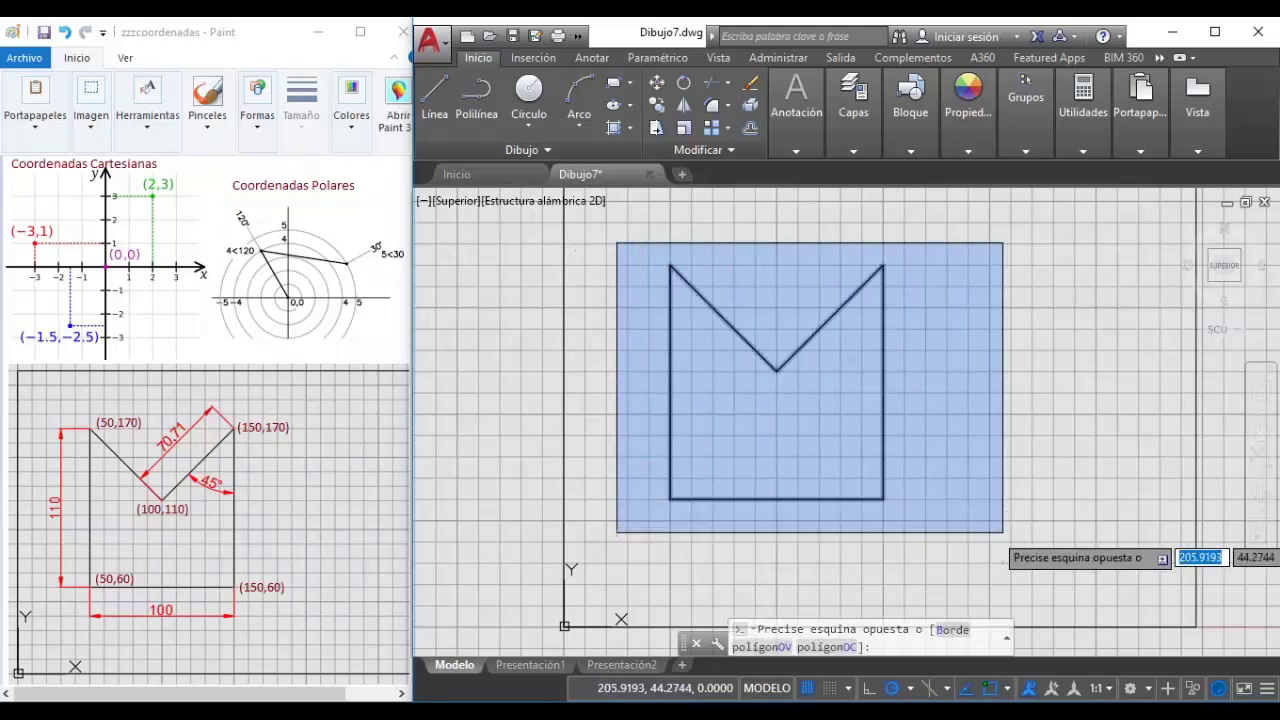
pyautogui.click(1002, 532)
pyautogui.press('Delete')
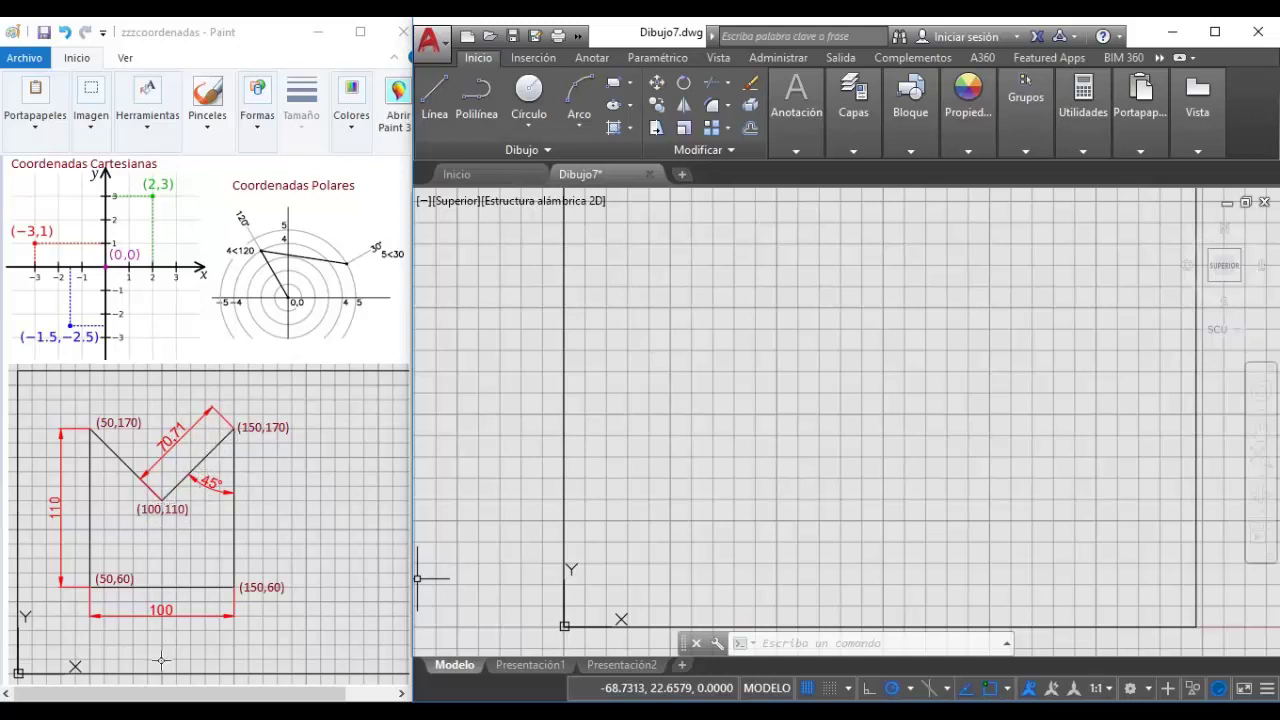
pyautogui.click(430, 110)
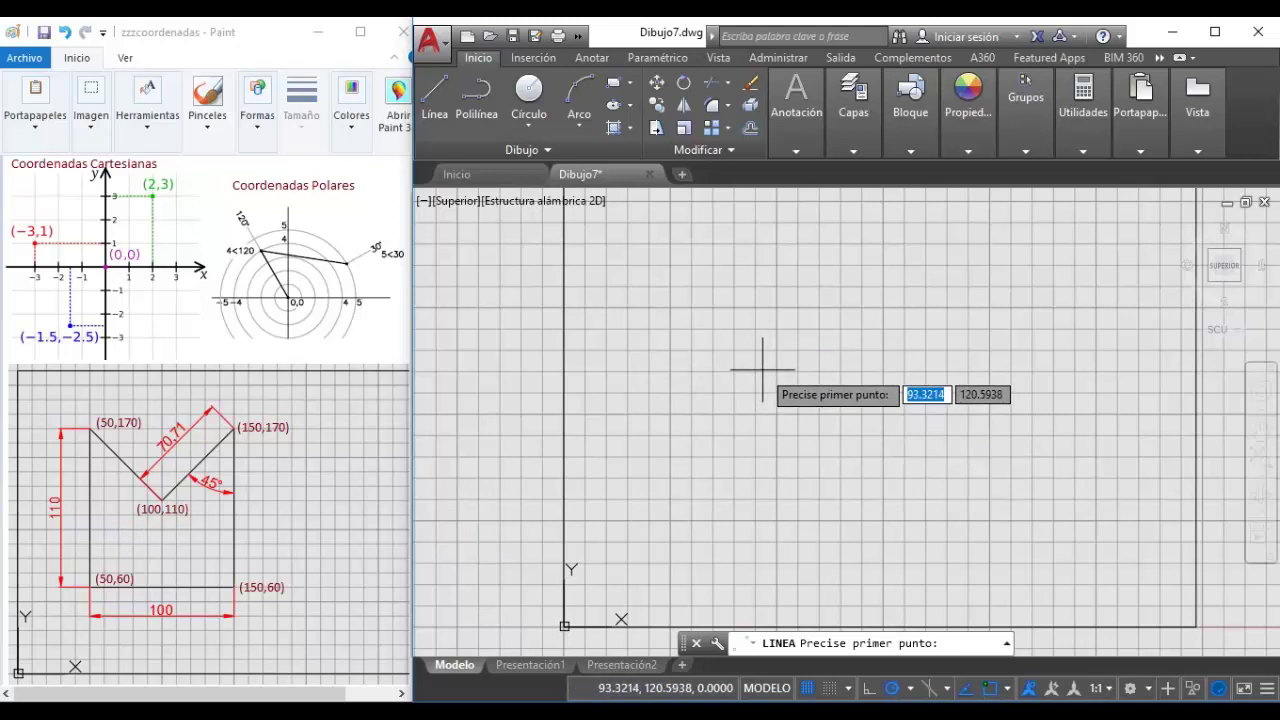
pyautogui.write('11')
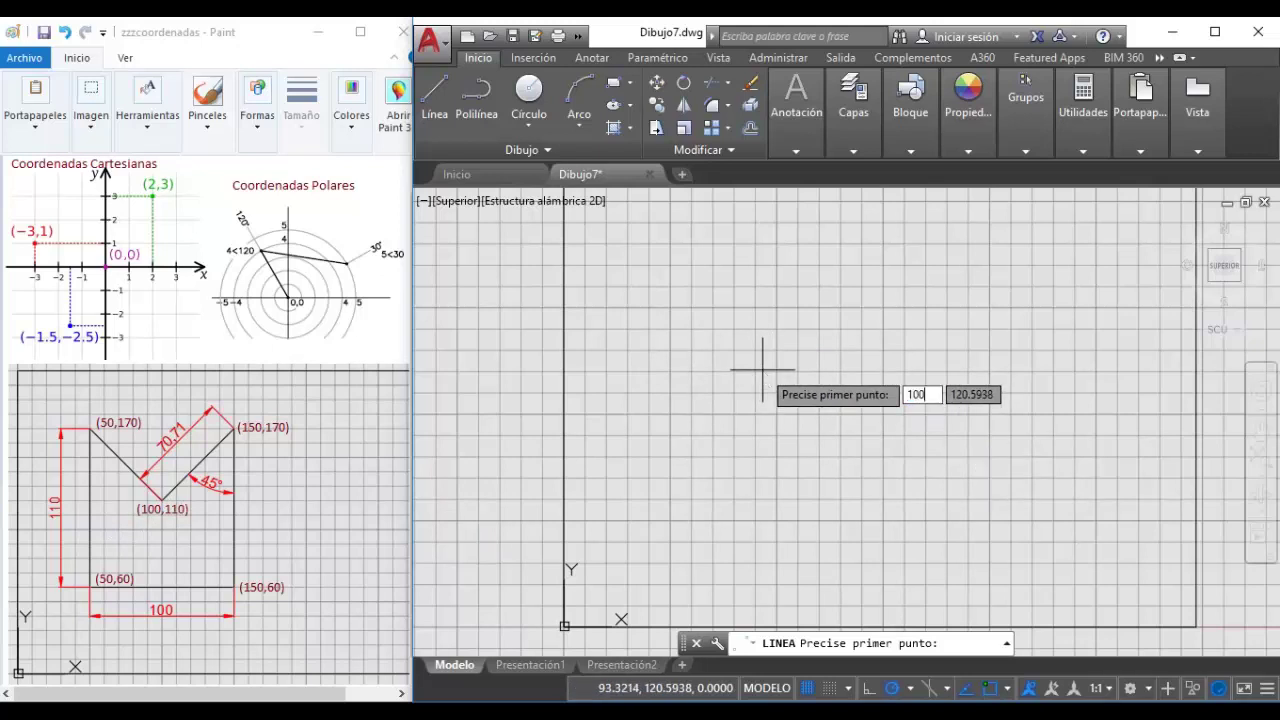
pyautogui.press('Tab')
pyautogui.write('11')
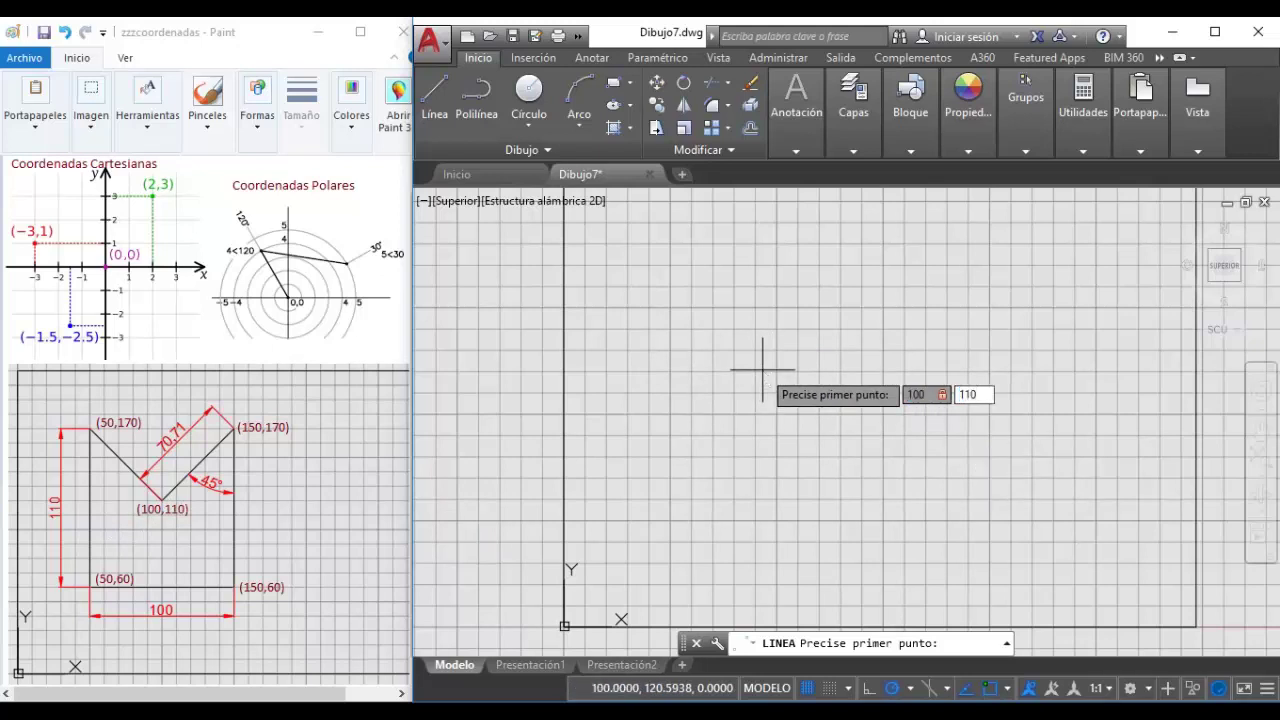
pyautogui.press('Return')
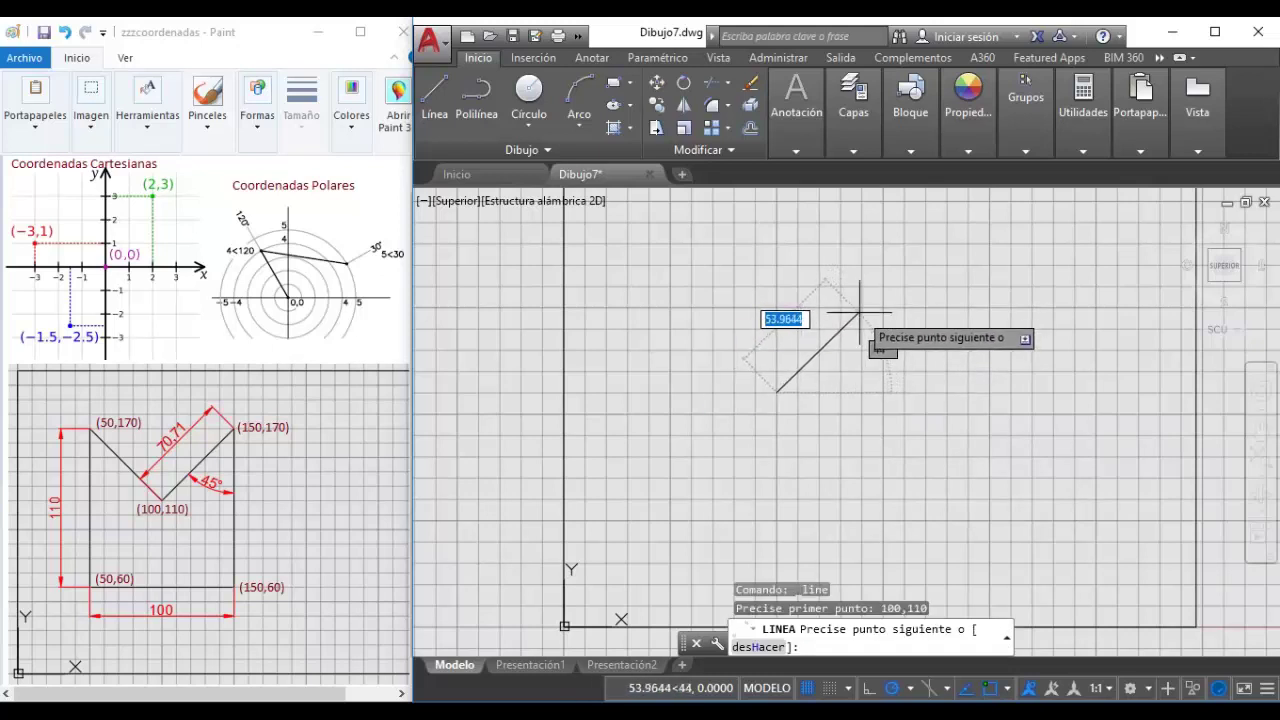
pyautogui.write('70.71')
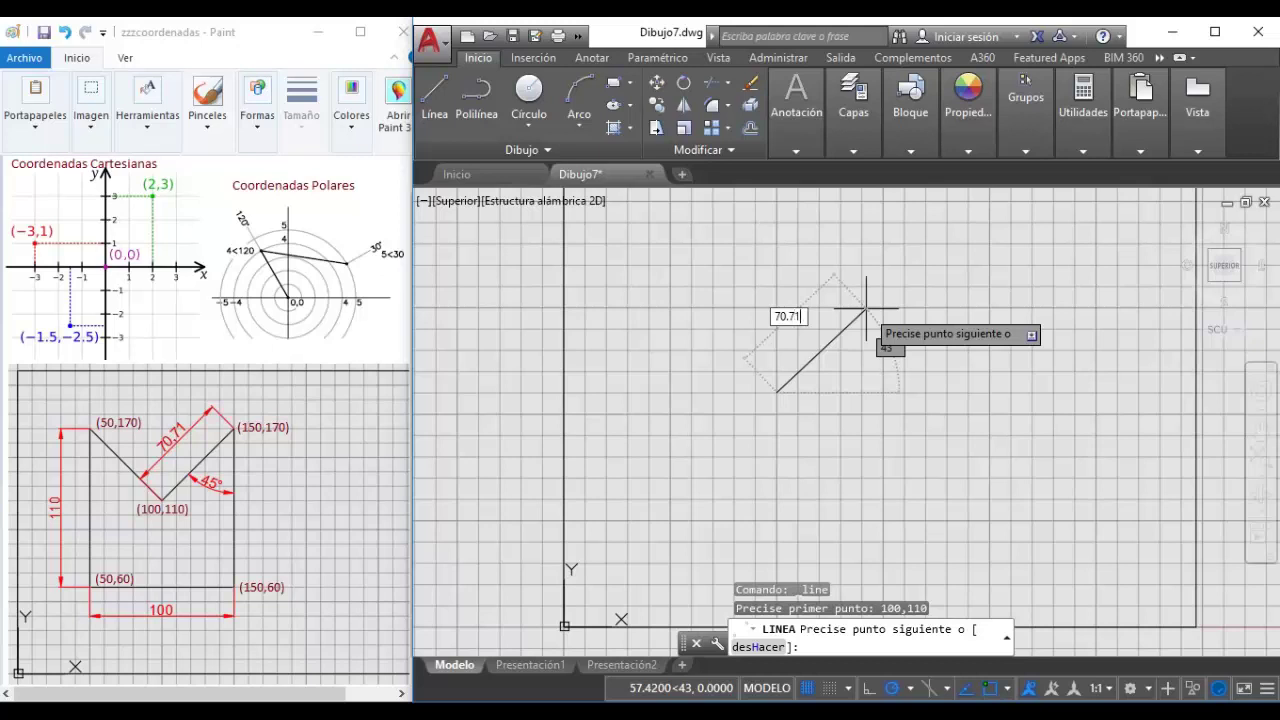
pyautogui.press('Tab')
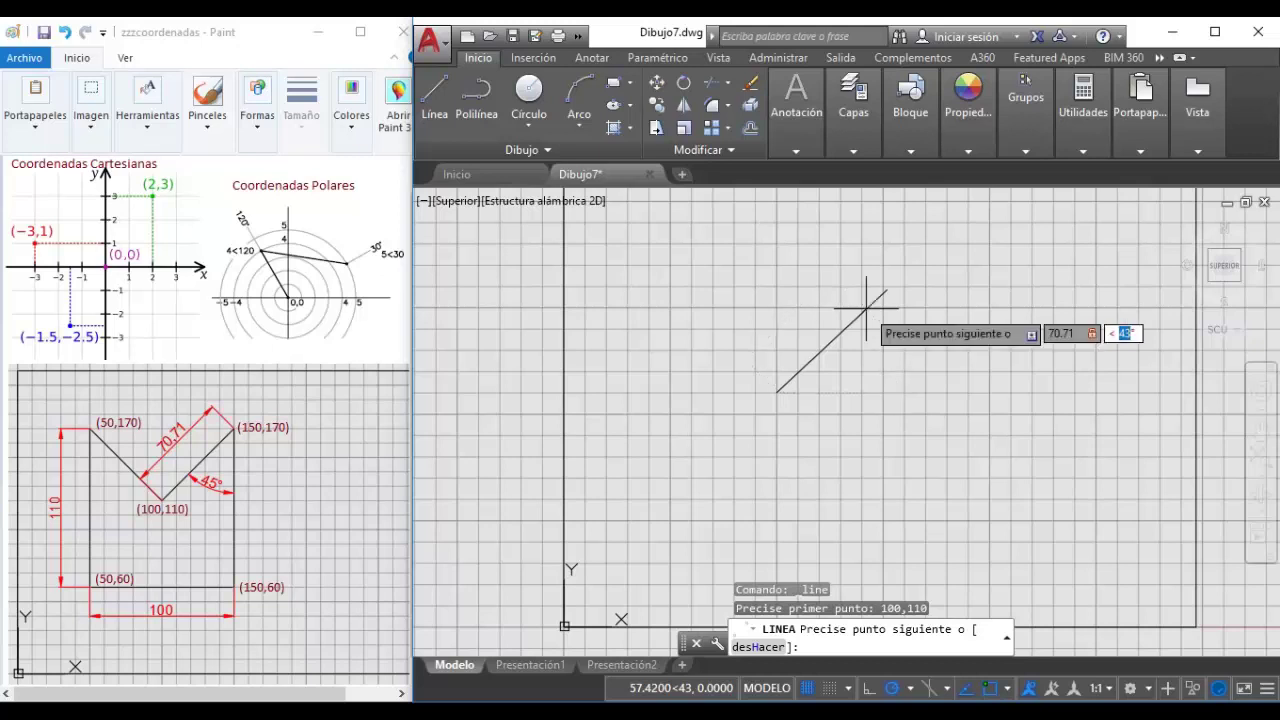
pyautogui.write('45')
pyautogui.press('Return')
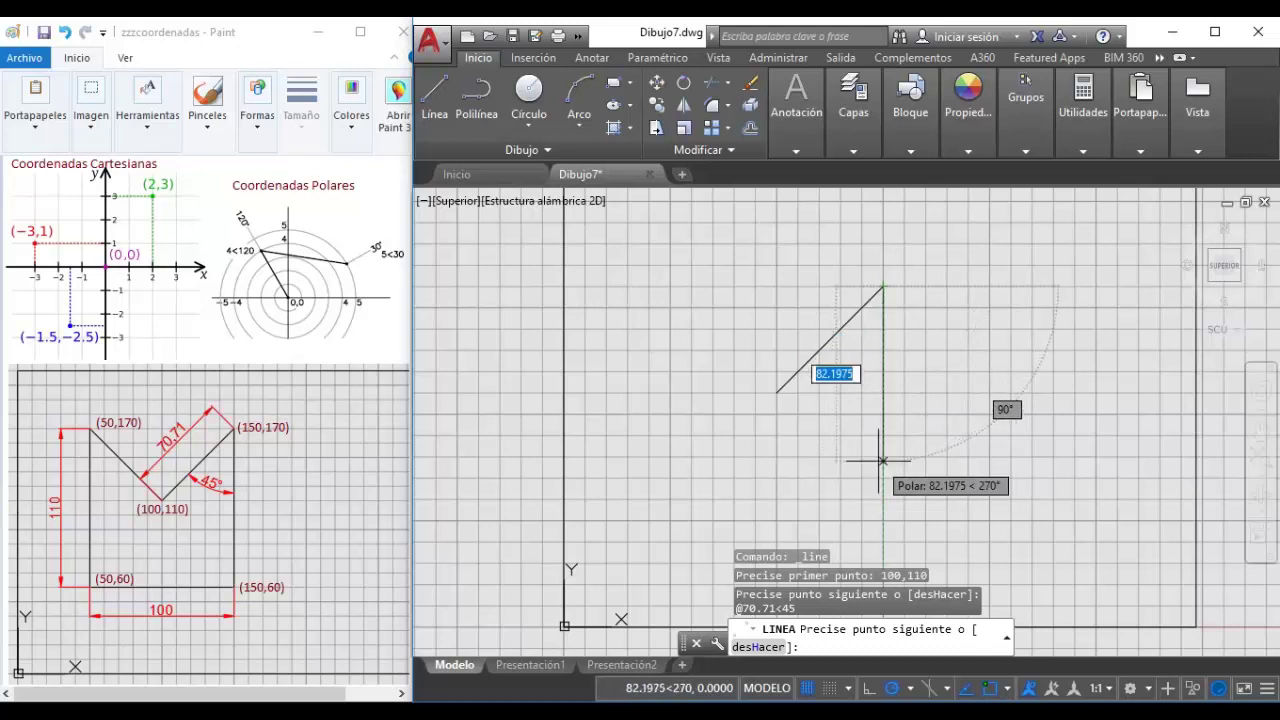
# Draw the 110 right side down, 100 base left, 110 left side up, then close with C.
pyautogui.write('110')
pyautogui.press('Return')
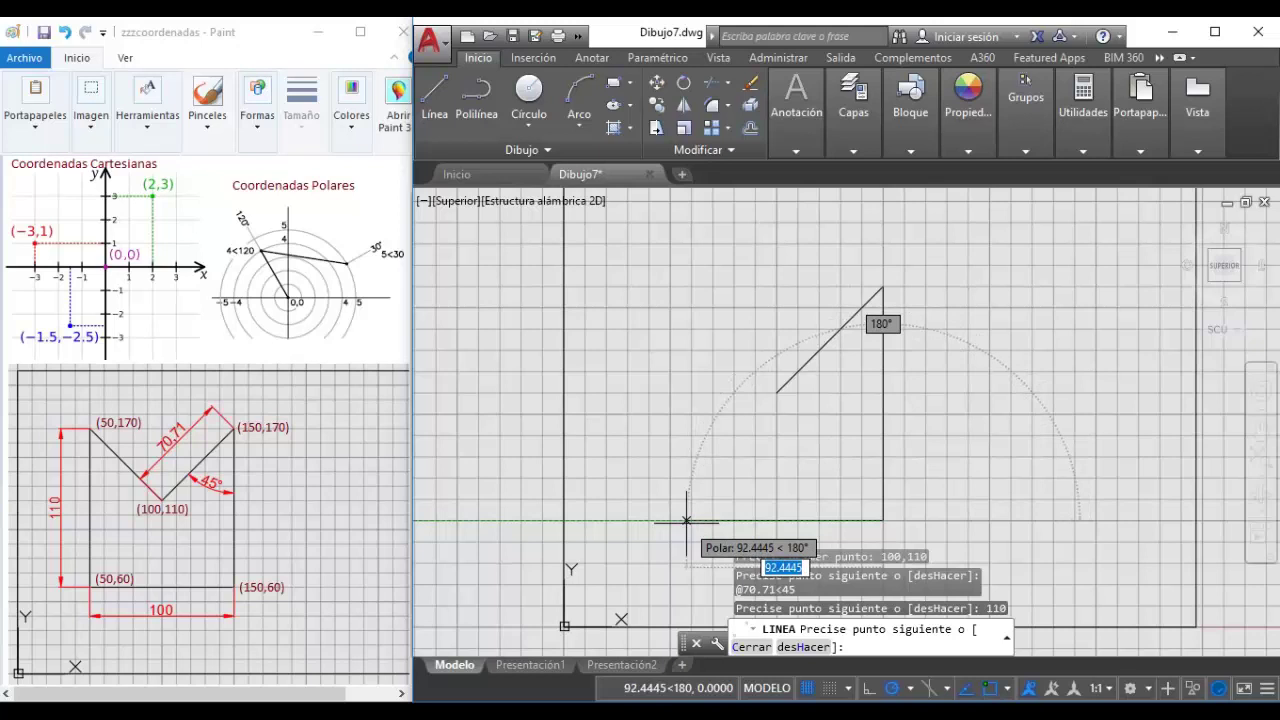
pyautogui.write('100')
pyautogui.press('Return')
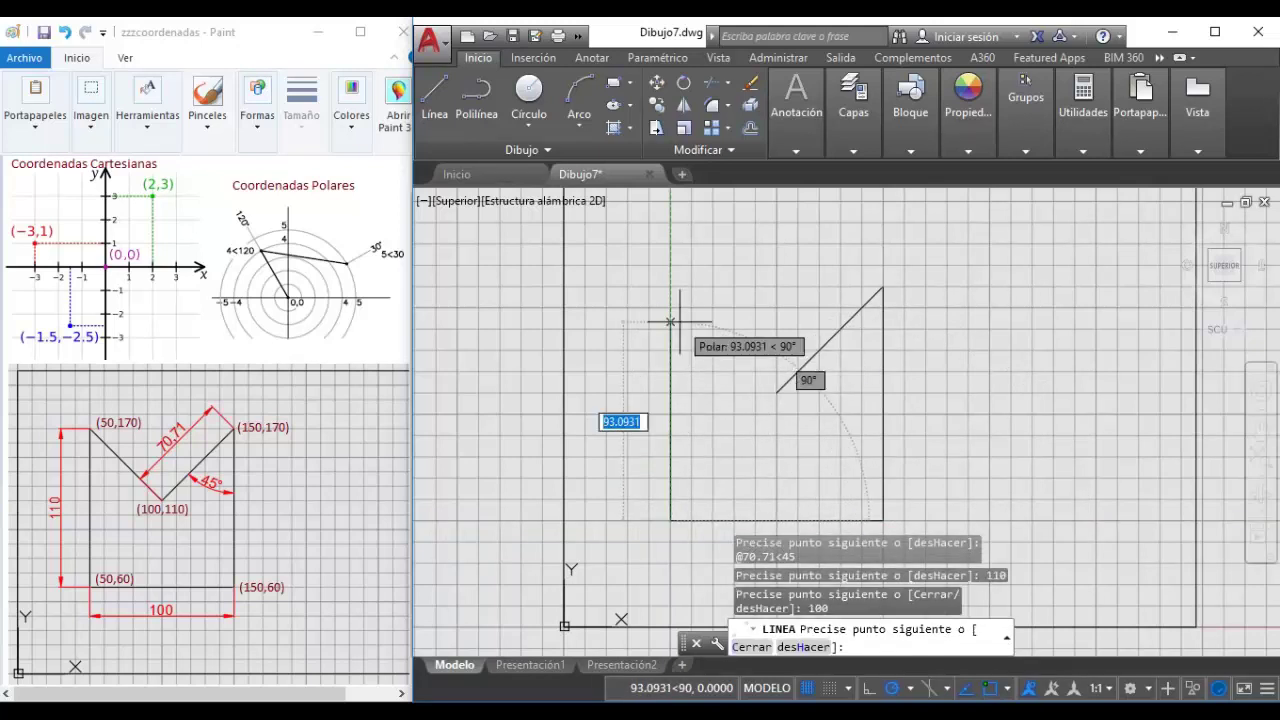
pyautogui.write('110')
pyautogui.press('Return')
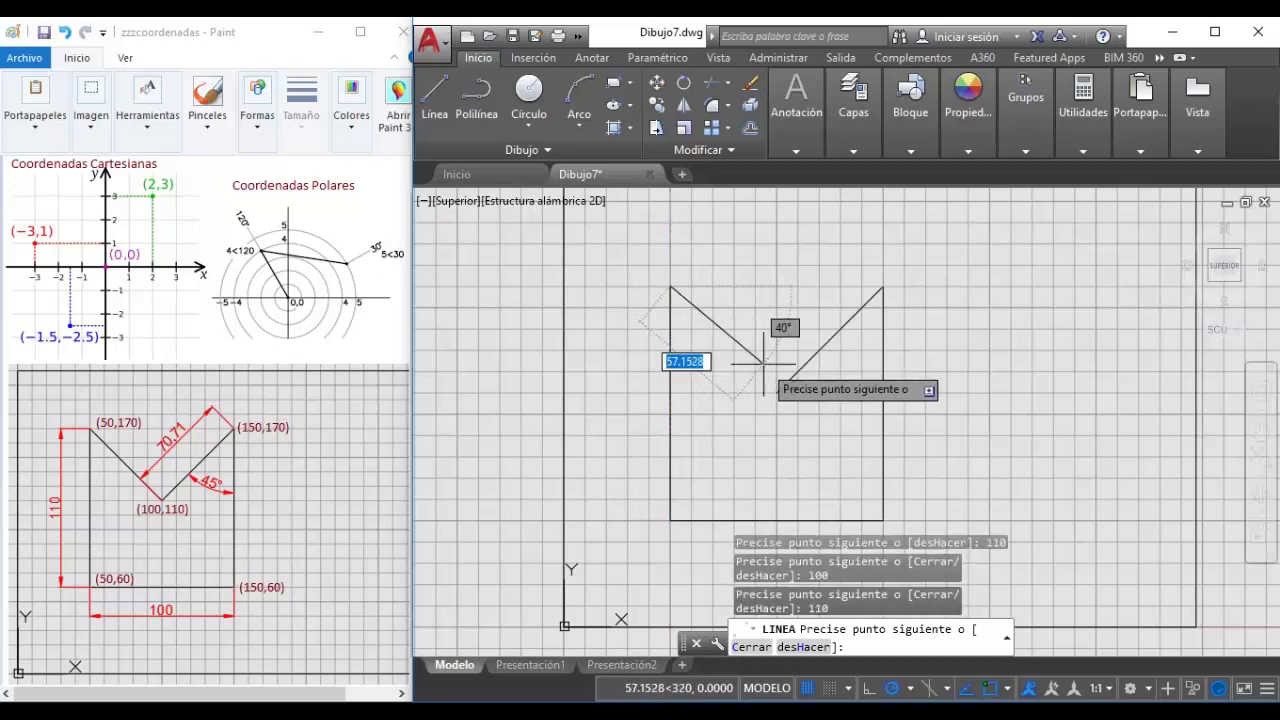
pyautogui.write('c')
pyautogui.press('Return')
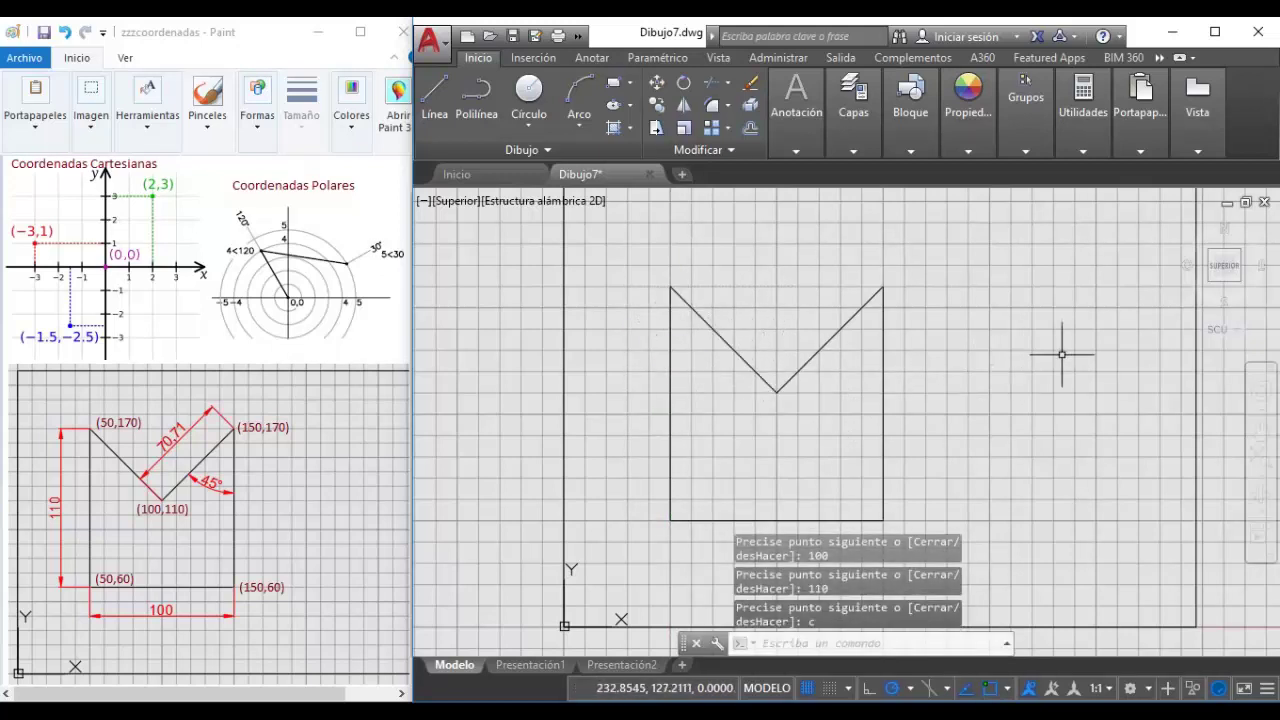